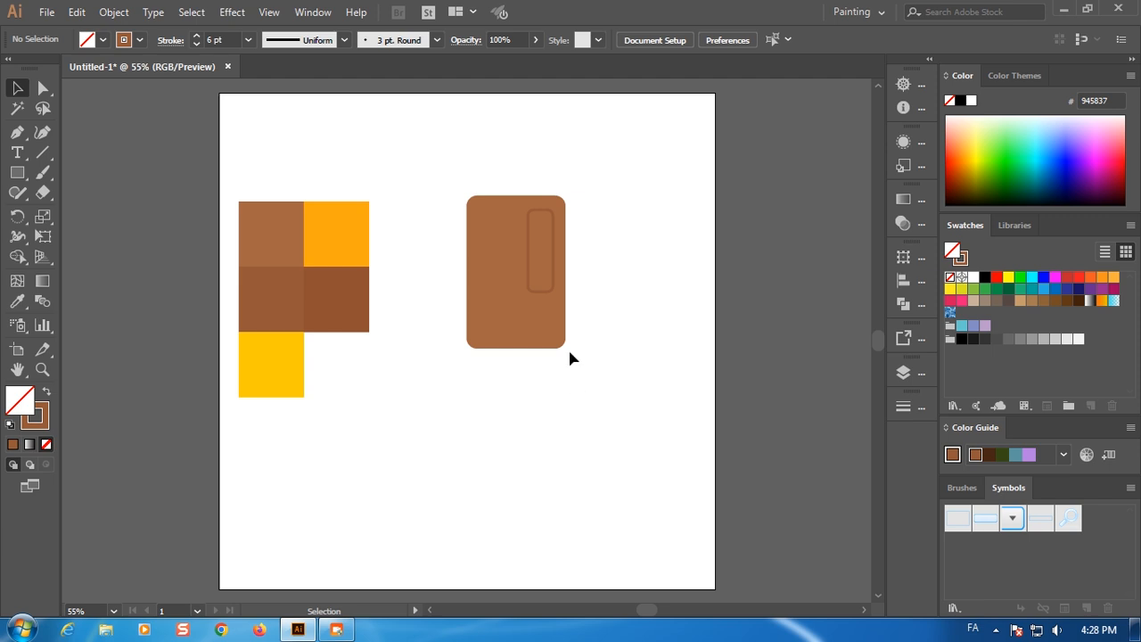
- Duplicate the tall rounded panel in front, place the copy on the door's left half, and widen both panels slightly
click(551, 294)
drag(550, 251, 543, 256)
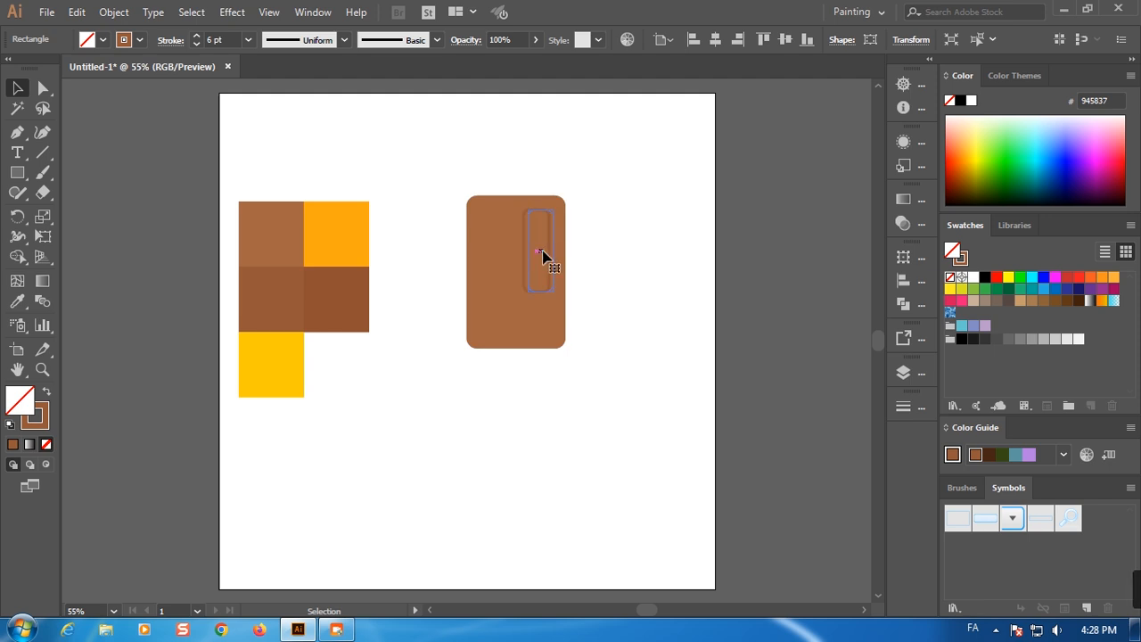
click(76, 12)
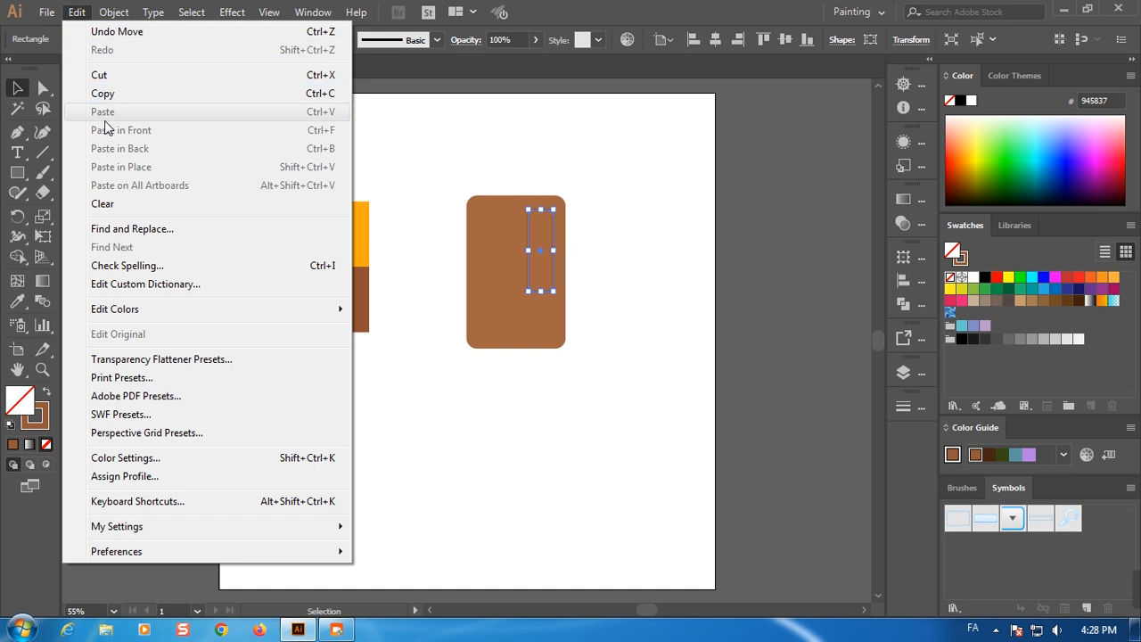
click(124, 93)
click(77, 11)
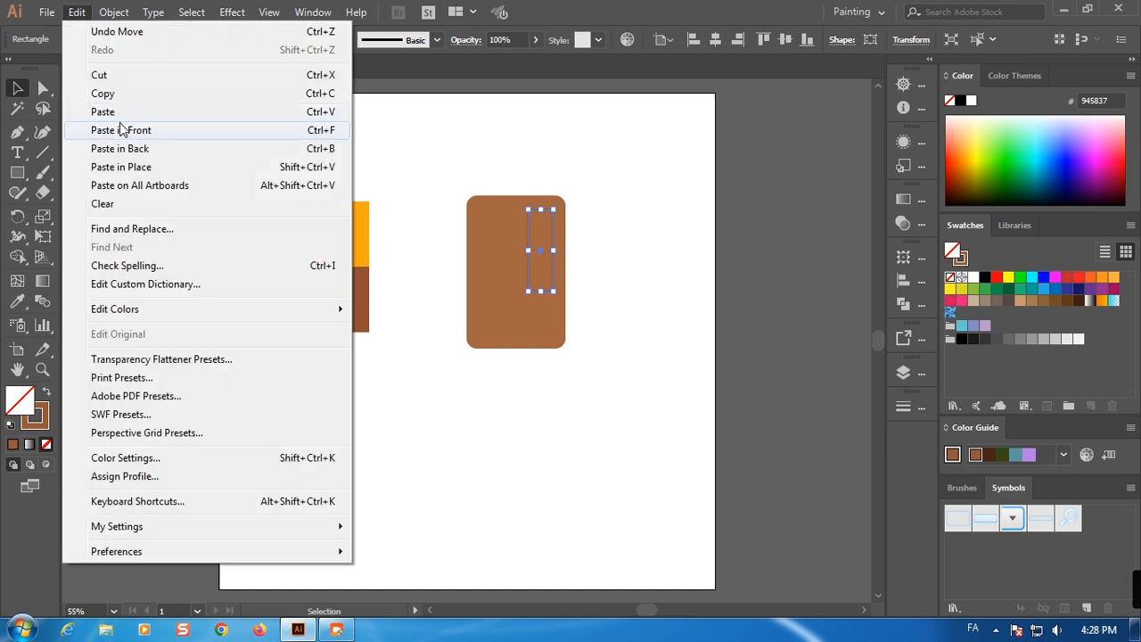
click(122, 131)
mouse_move(539, 254)
mouse_down()
mouse_move(497, 250)
mouse_move(523, 250)
mouse_up()
click(528, 254)
click(630, 246)
- Duplicate the tall right-hand panel in front and shrink the copy to about half height directly below the original
click(535, 294)
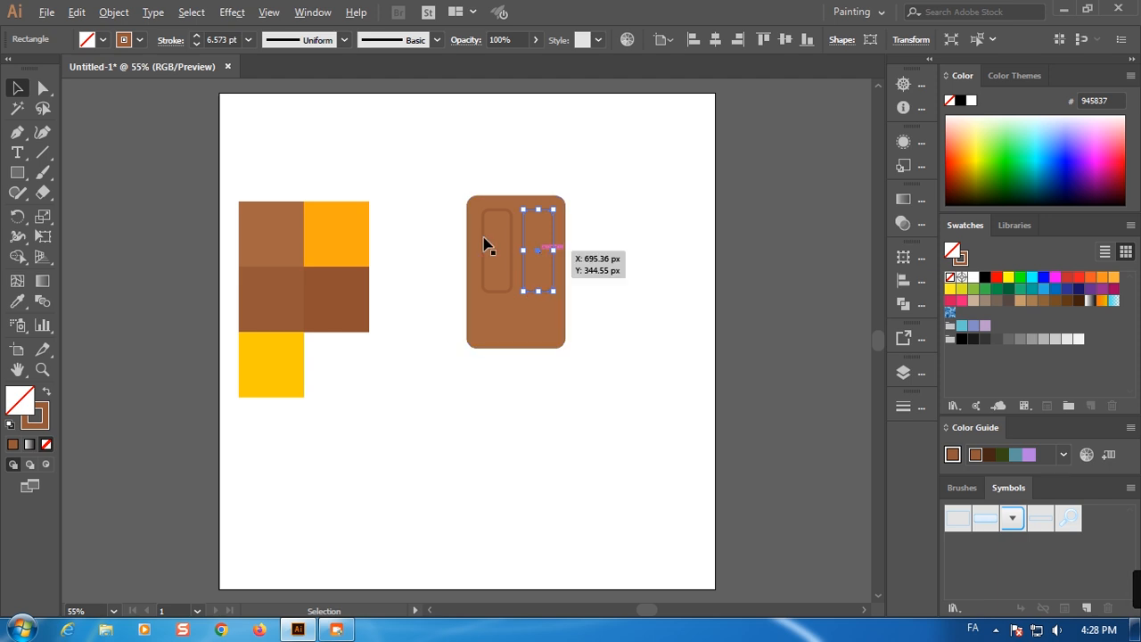
click(82, 11)
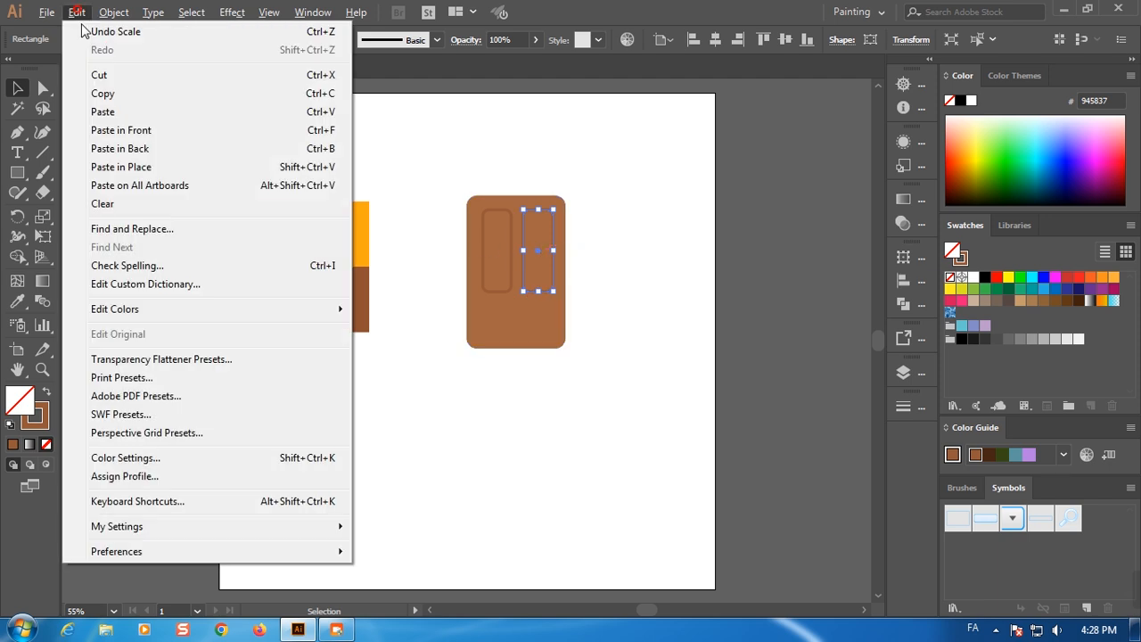
click(120, 94)
click(77, 13)
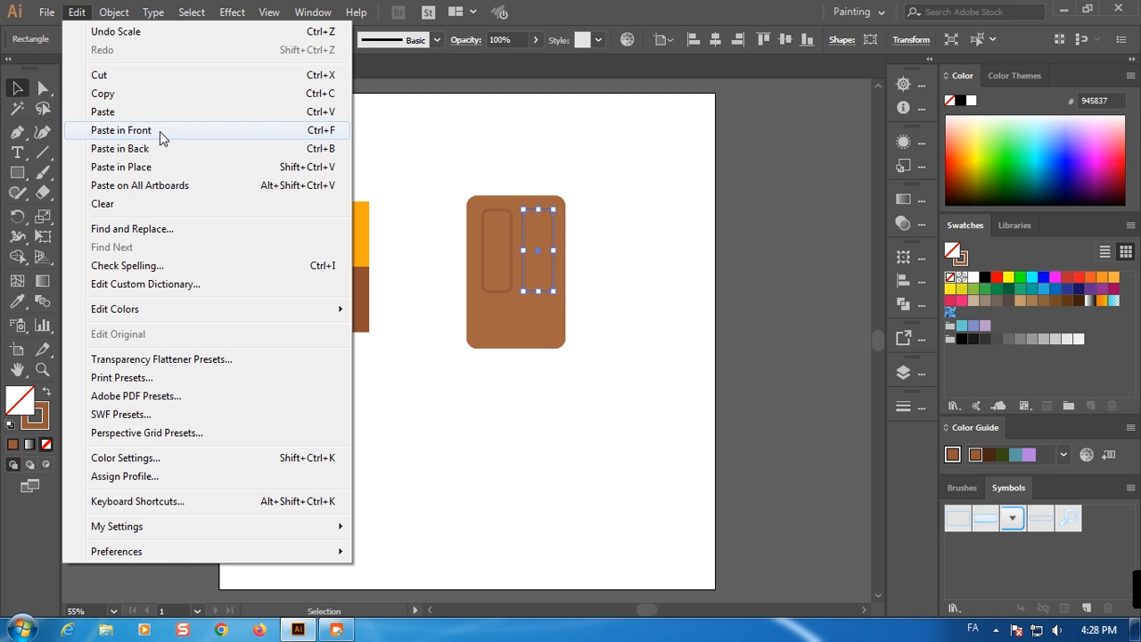
click(159, 134)
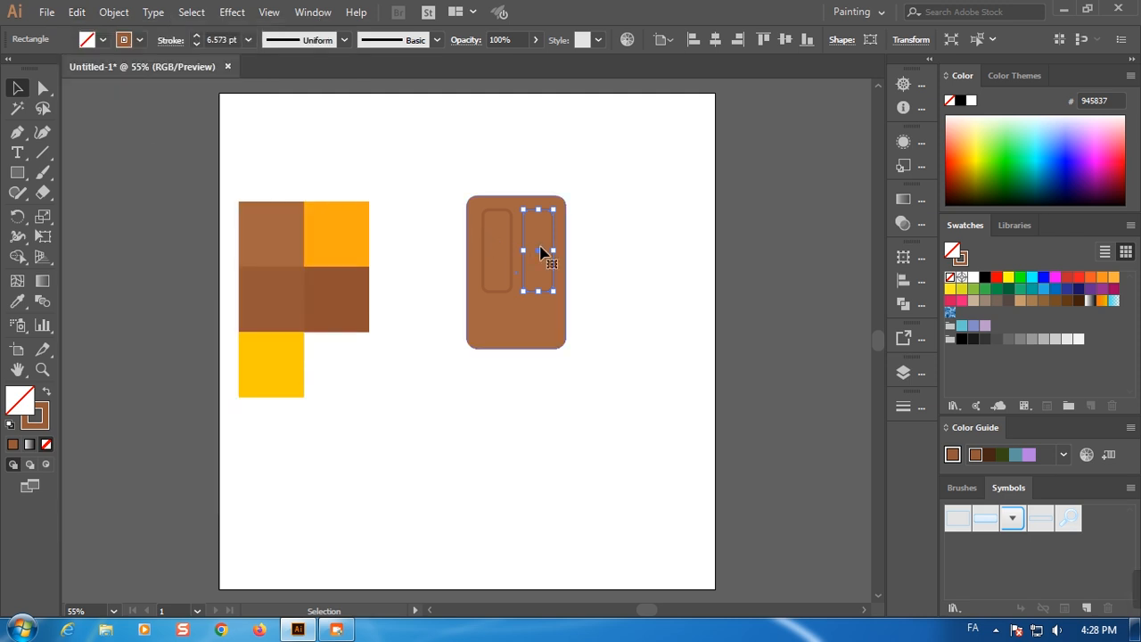
drag(539, 256, 538, 300)
drag(538, 258, 540, 306)
click(637, 252)
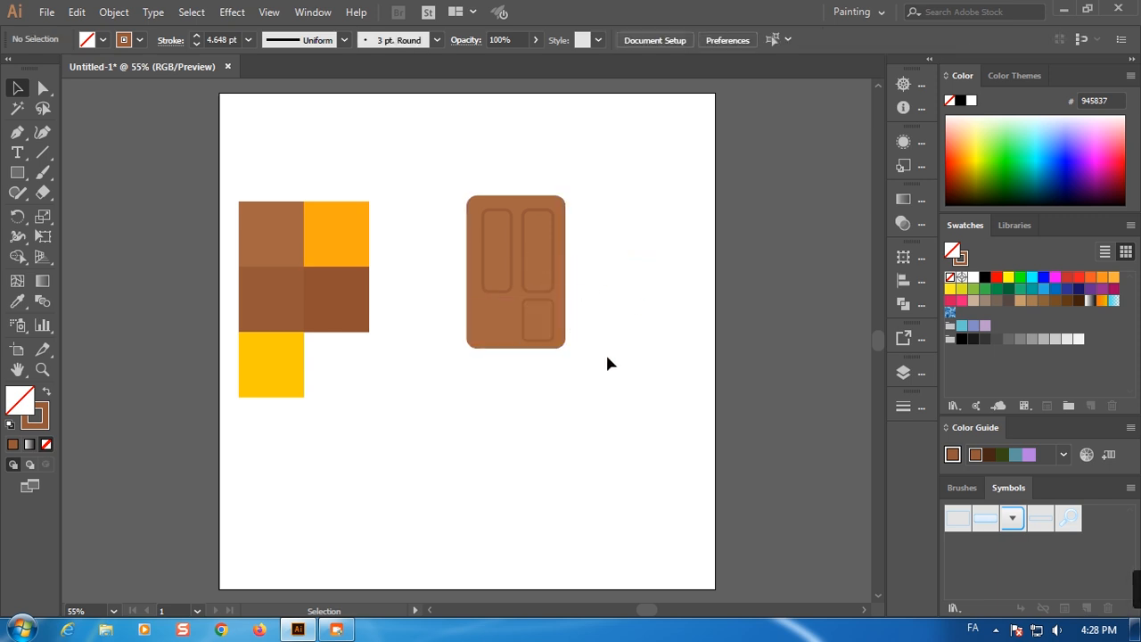
- Set the stroke of the short lower-right door panel to 6 pt
click(554, 331)
click(197, 36)
click(197, 35)
click(197, 36)
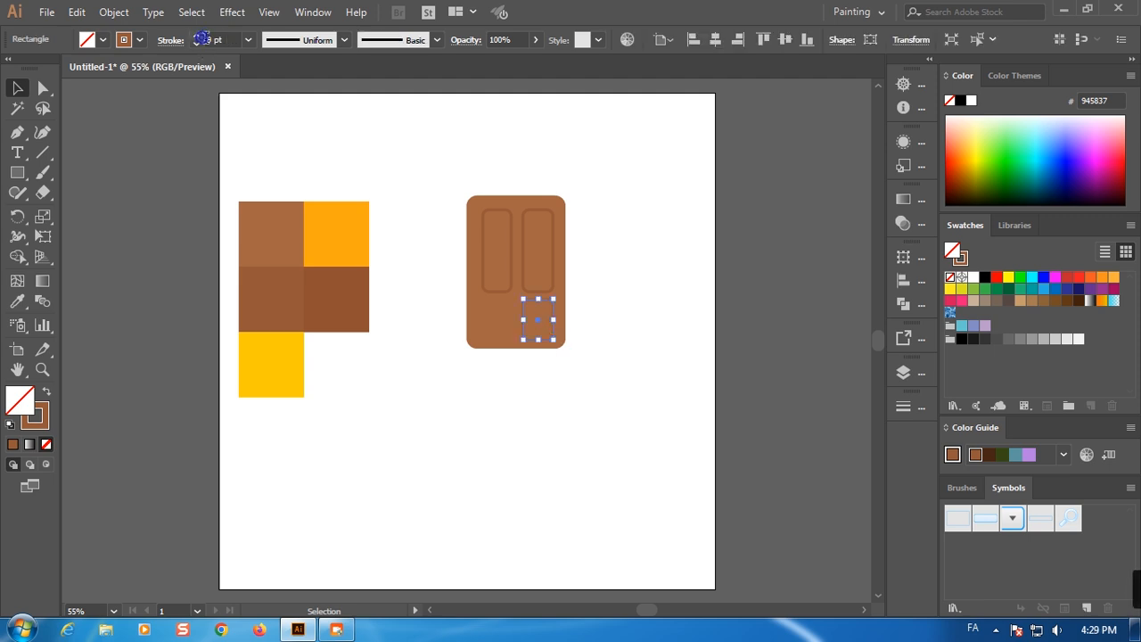
click(624, 225)
click(543, 291)
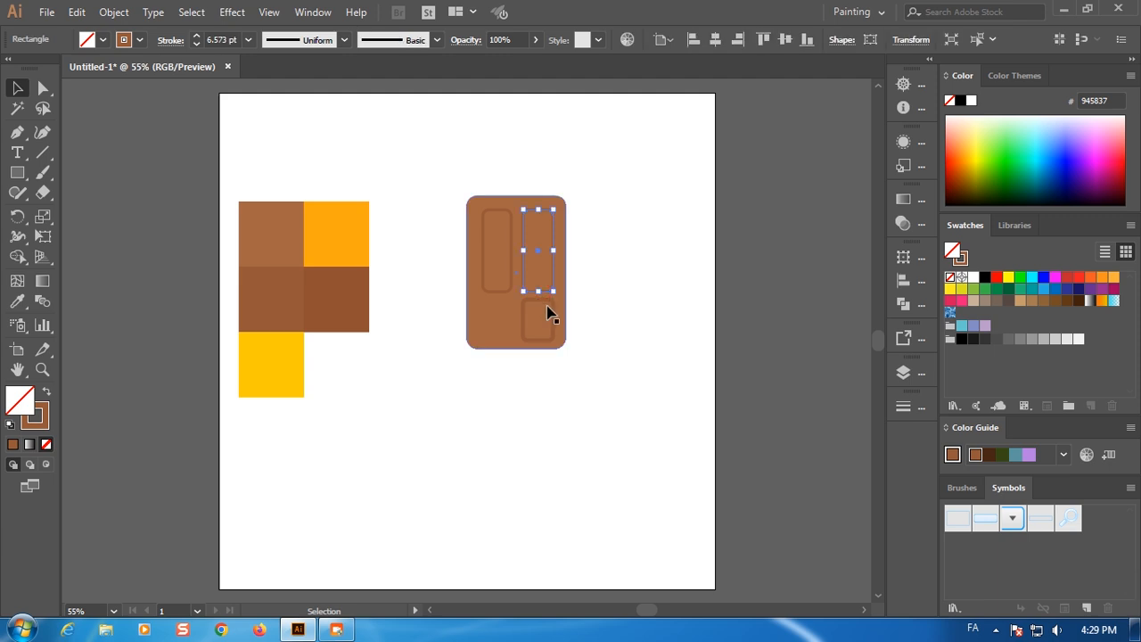
click(553, 321)
click(223, 40)
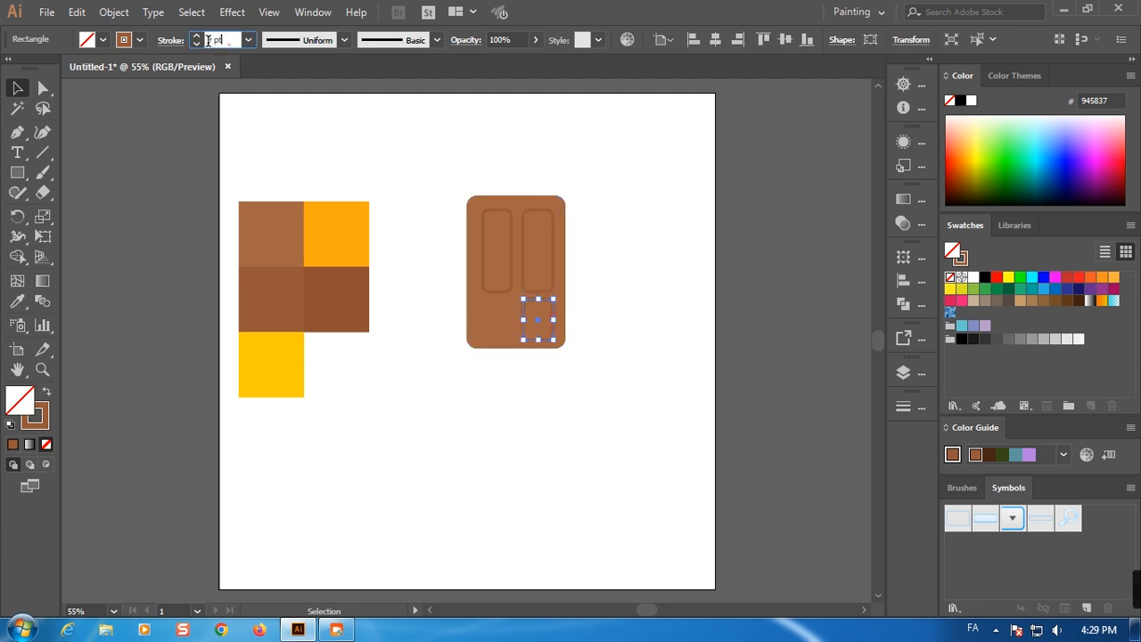
text(6)
click(418, 389)
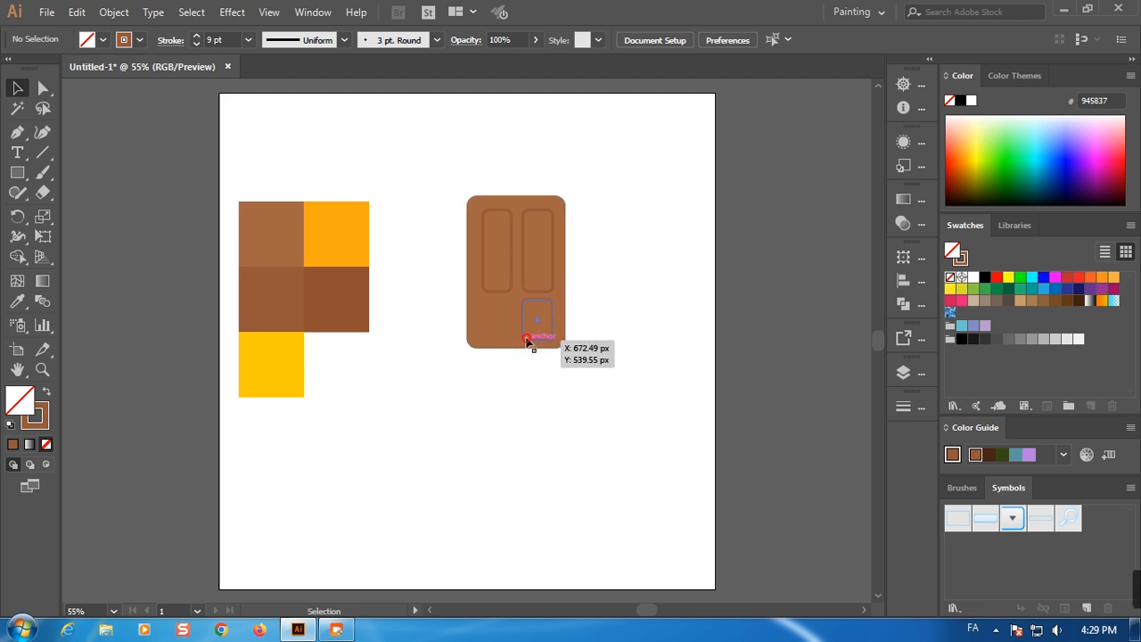
- Round the corners of the lower-right door panel to about 10.7 px using Direct Selection
click(527, 342)
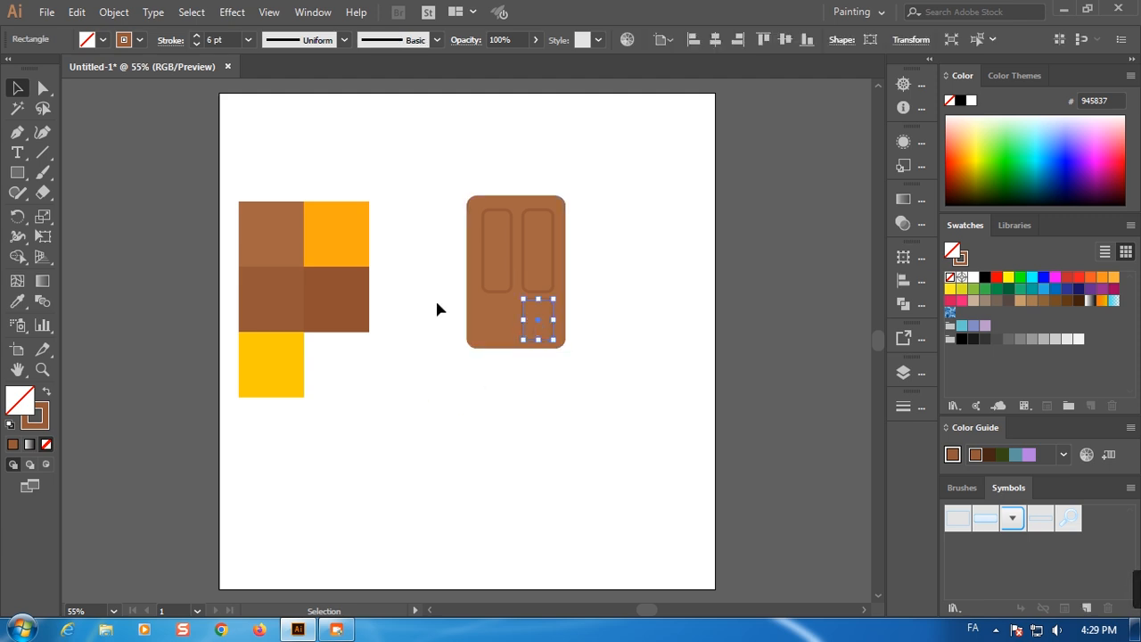
key(a)
drag(543, 314, 548, 304)
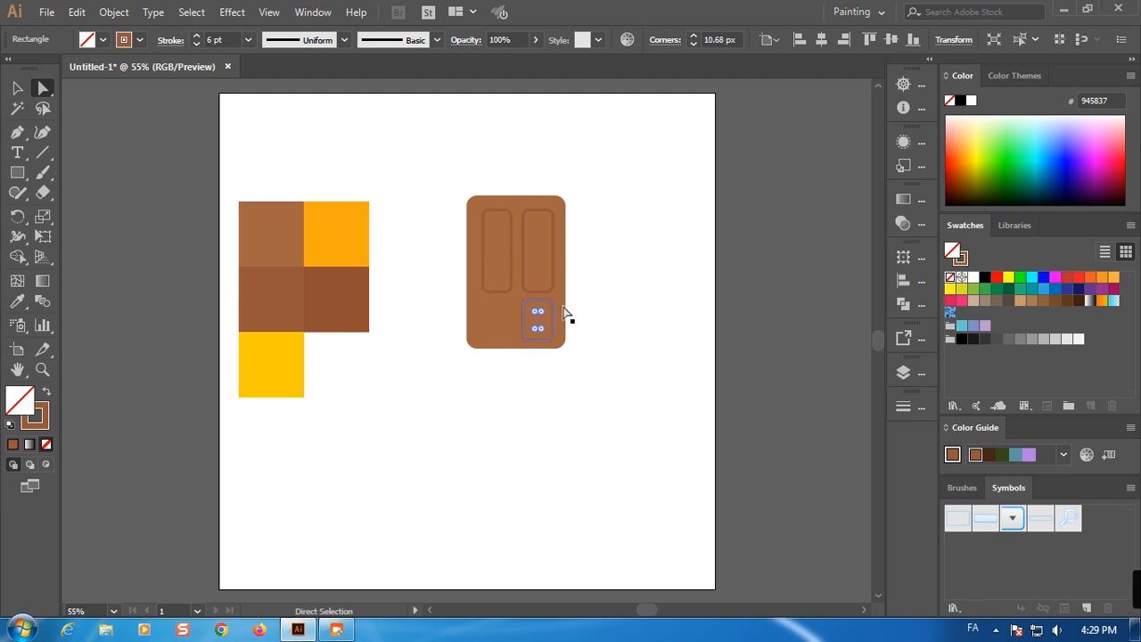
click(616, 306)
key(v)
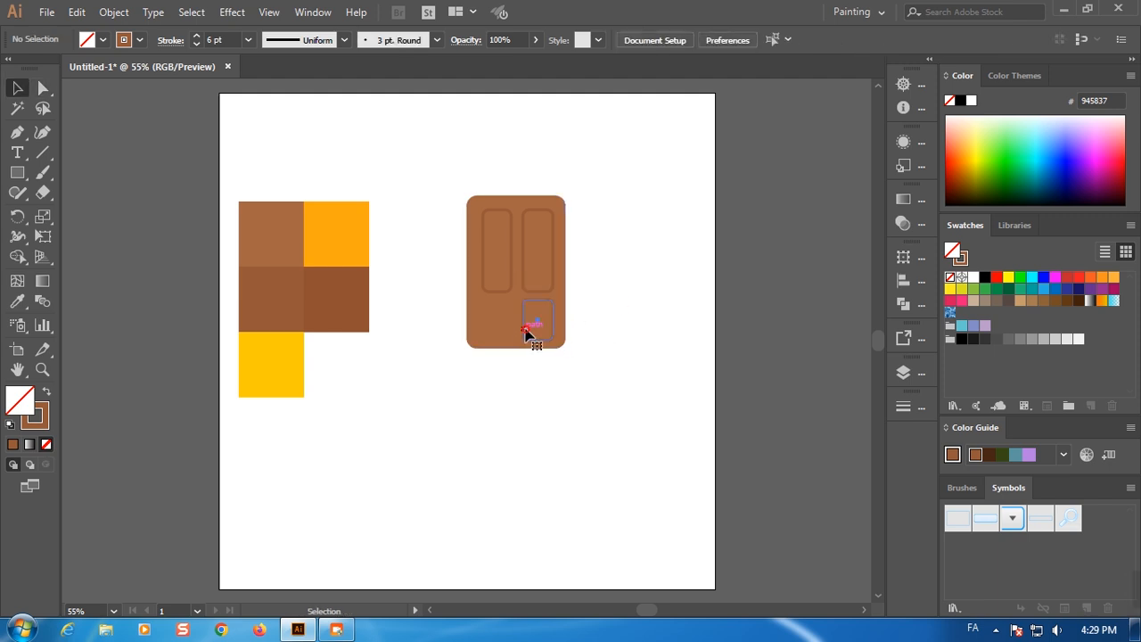
- Duplicate the short lower-right panel in front and place the copy beside it, under the tall left panel
click(526, 330)
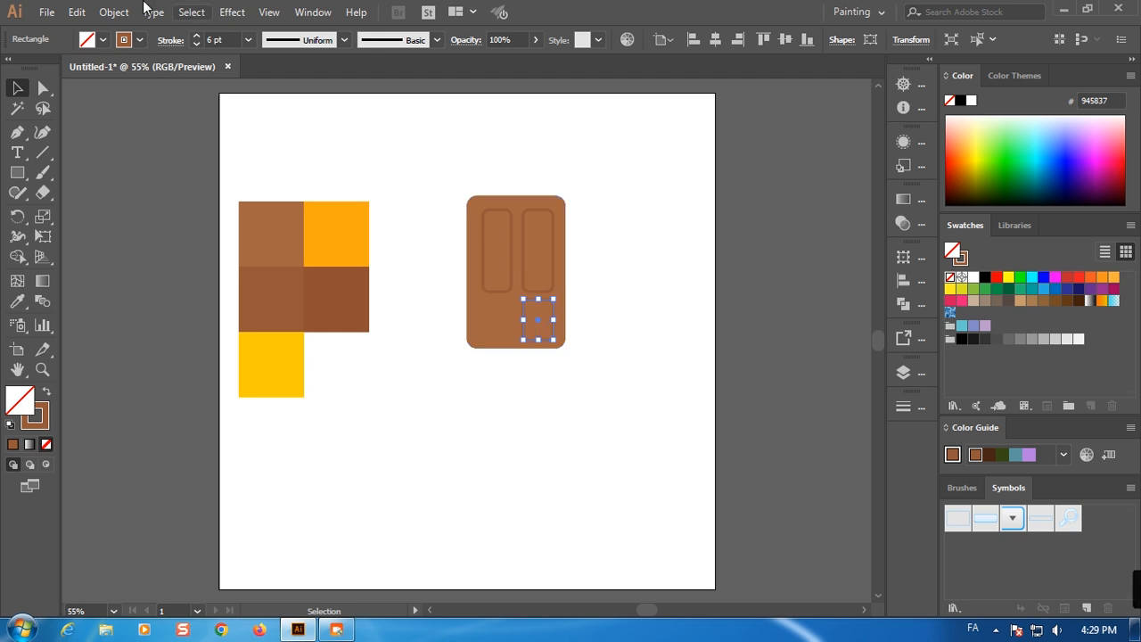
click(76, 12)
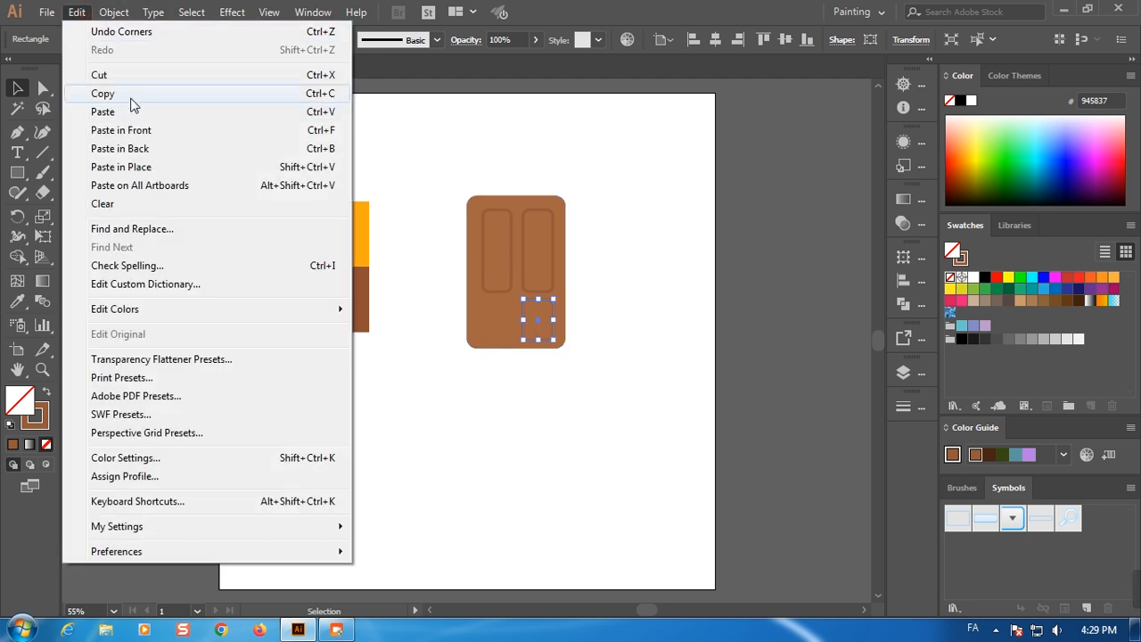
click(131, 104)
click(77, 11)
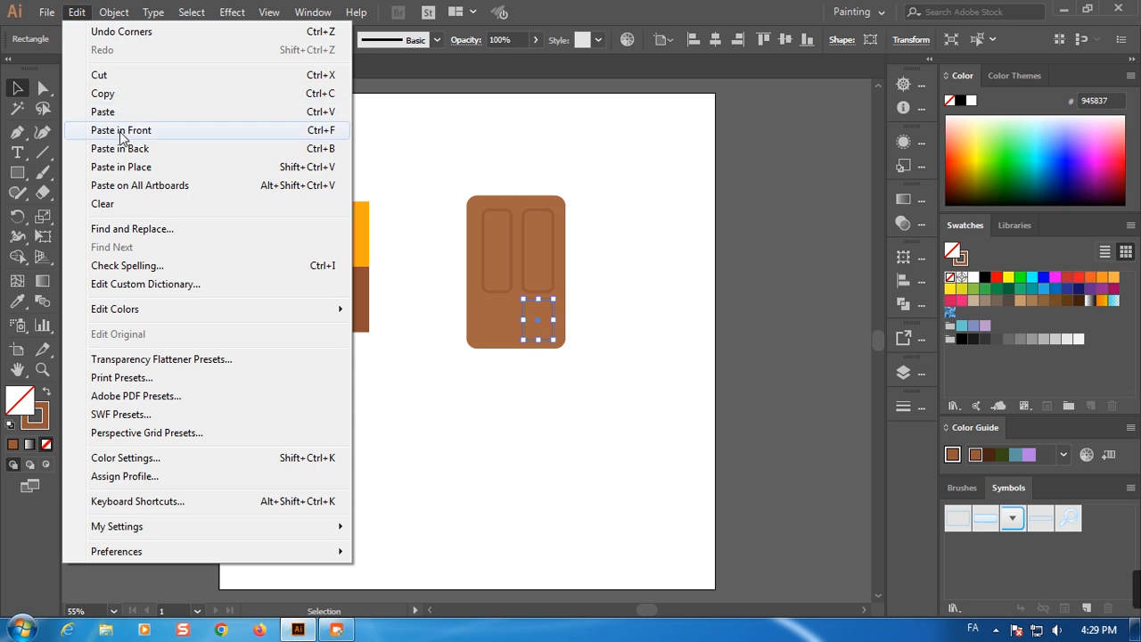
click(121, 134)
drag(541, 326, 499, 324)
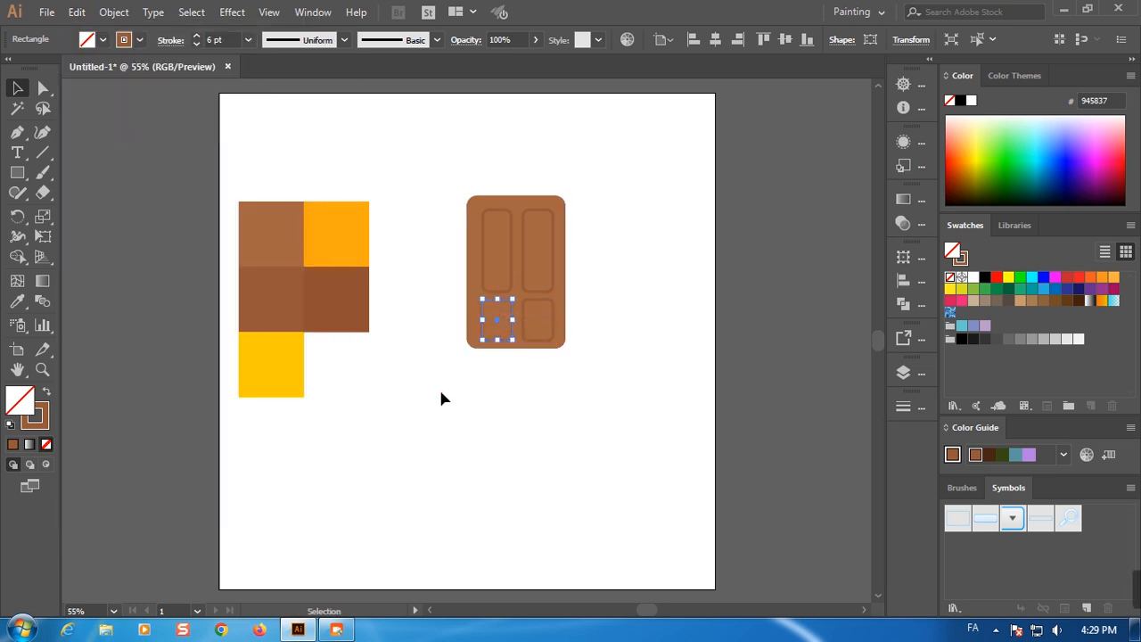
click(439, 398)
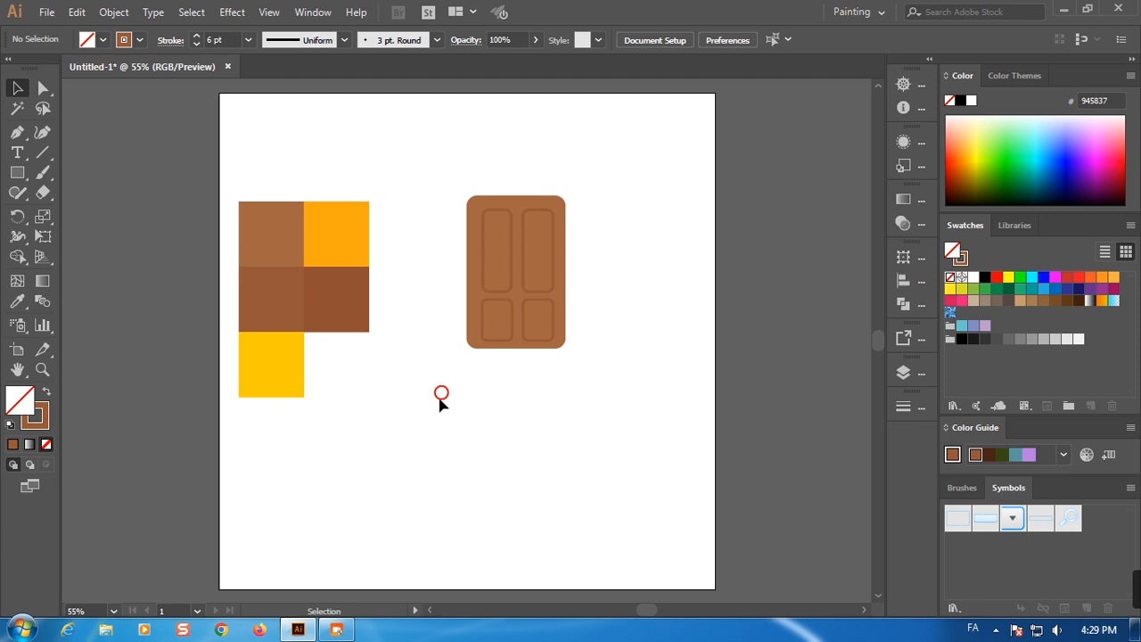
- Select all four door panels and set their stroke to 12 pt
click(526, 287)
shift+click(528, 287)
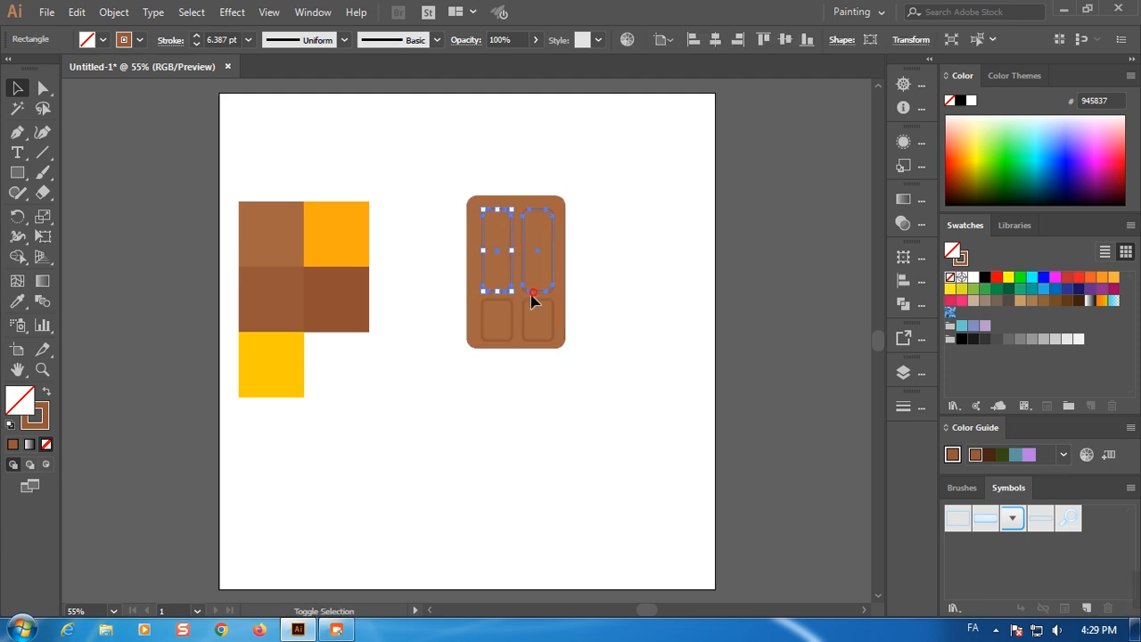
shift+click(526, 312)
shift+click(507, 318)
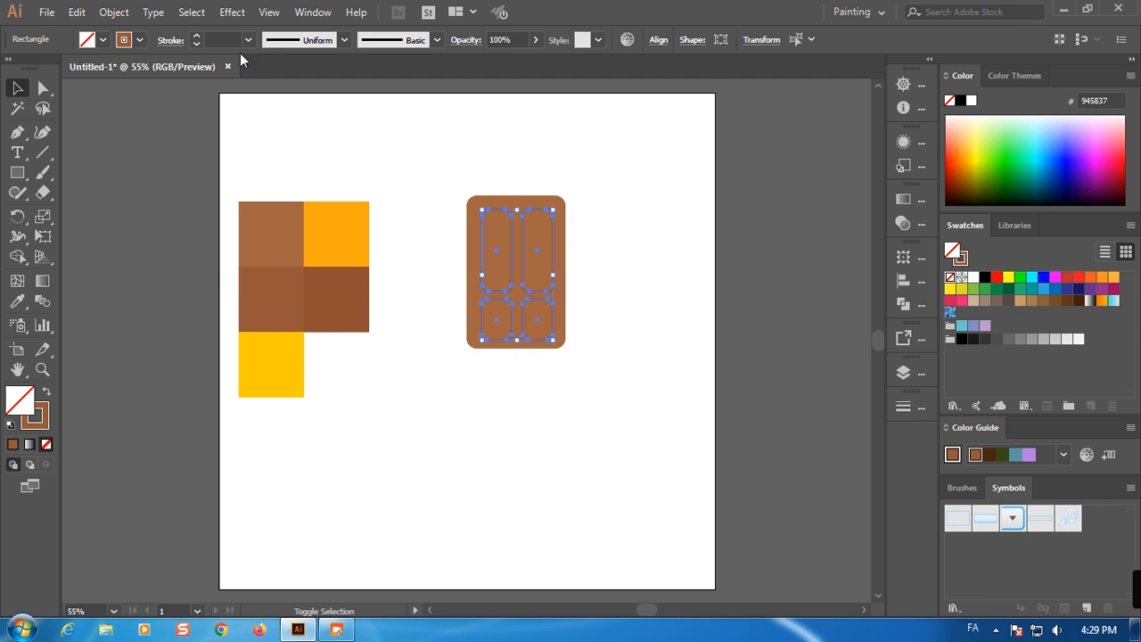
click(197, 36)
click(197, 36)
click(197, 35)
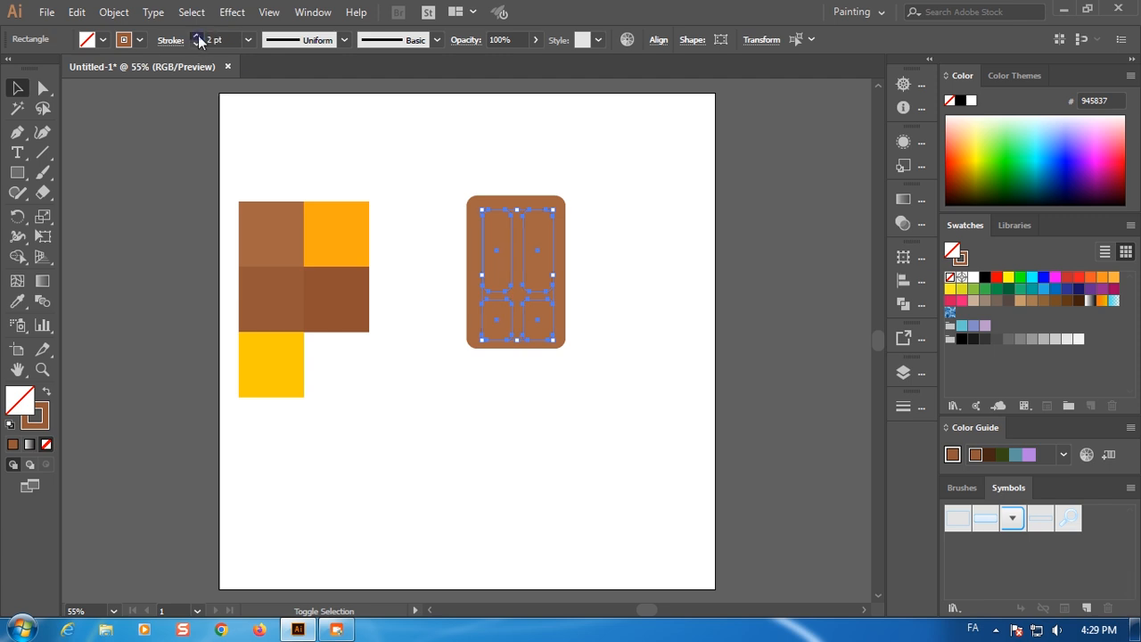
click(197, 35)
click(197, 35)
click(197, 36)
click(197, 35)
click(197, 36)
click(197, 35)
click(197, 35)
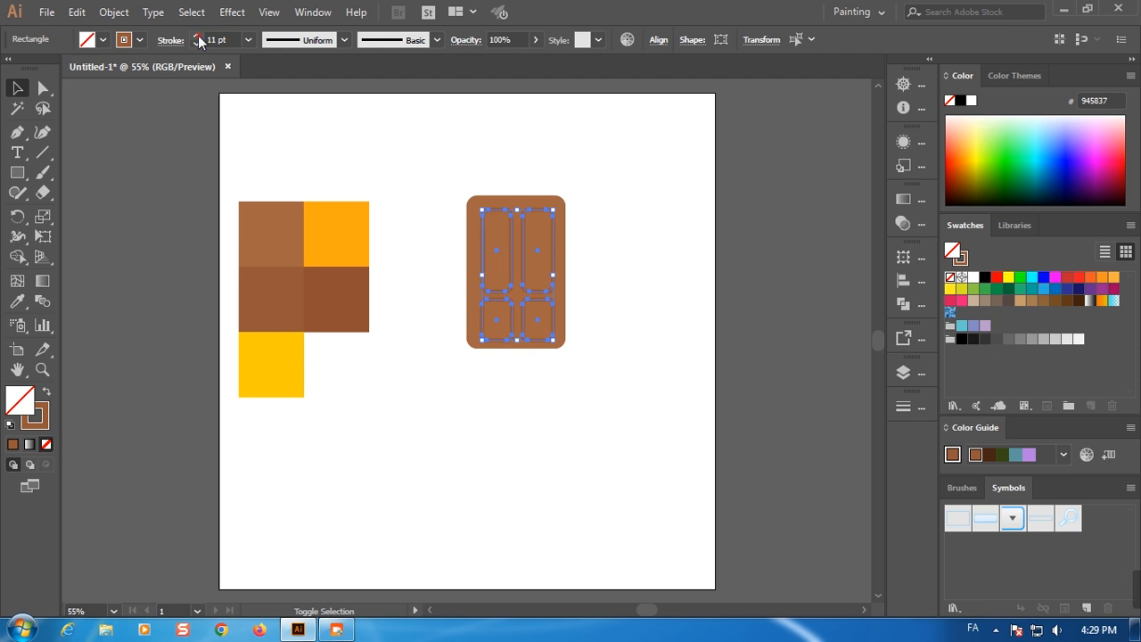
click(197, 35)
click(362, 144)
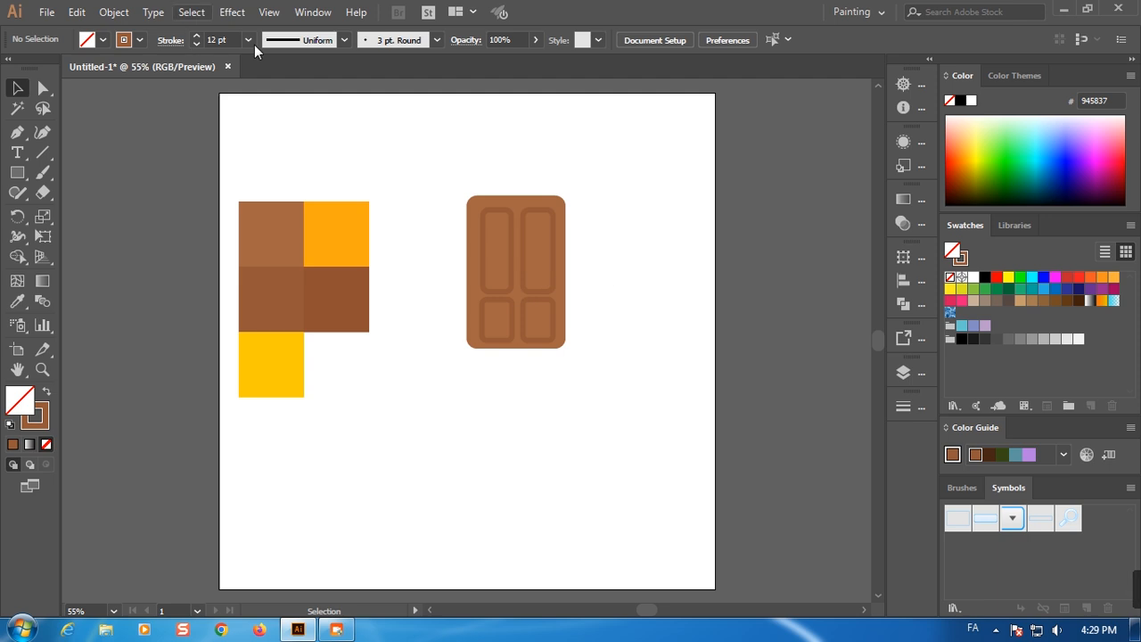
- Set the stroke of all four door panels to 9 pt and nudge them slightly to the left
click(540, 289)
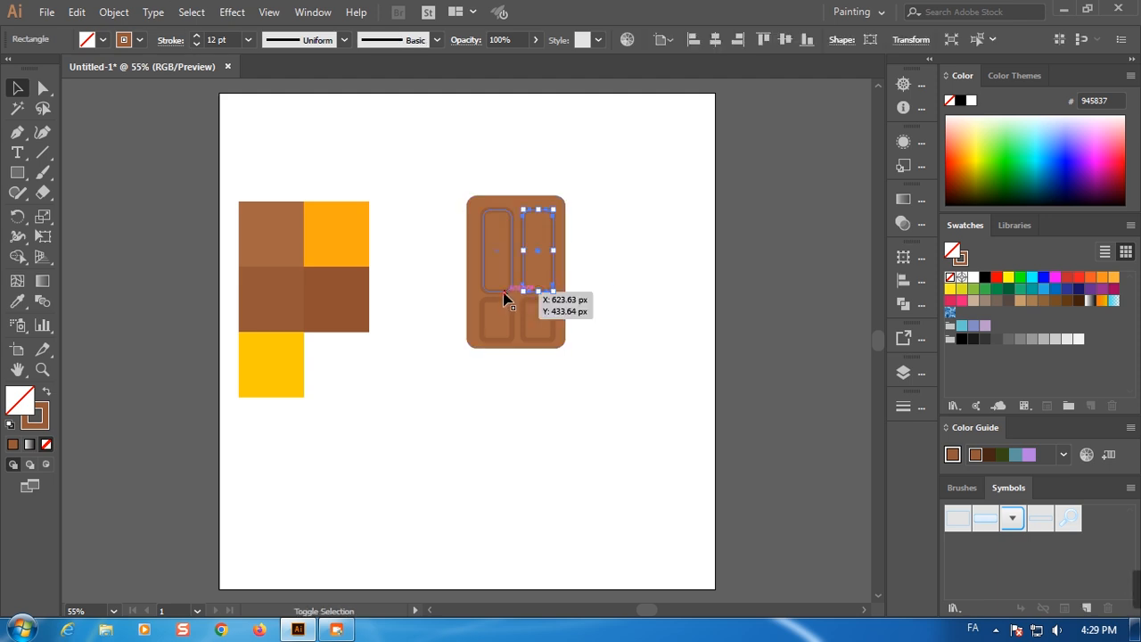
shift+click(505, 292)
shift+click(517, 329)
shift+click(512, 327)
shift+click(526, 329)
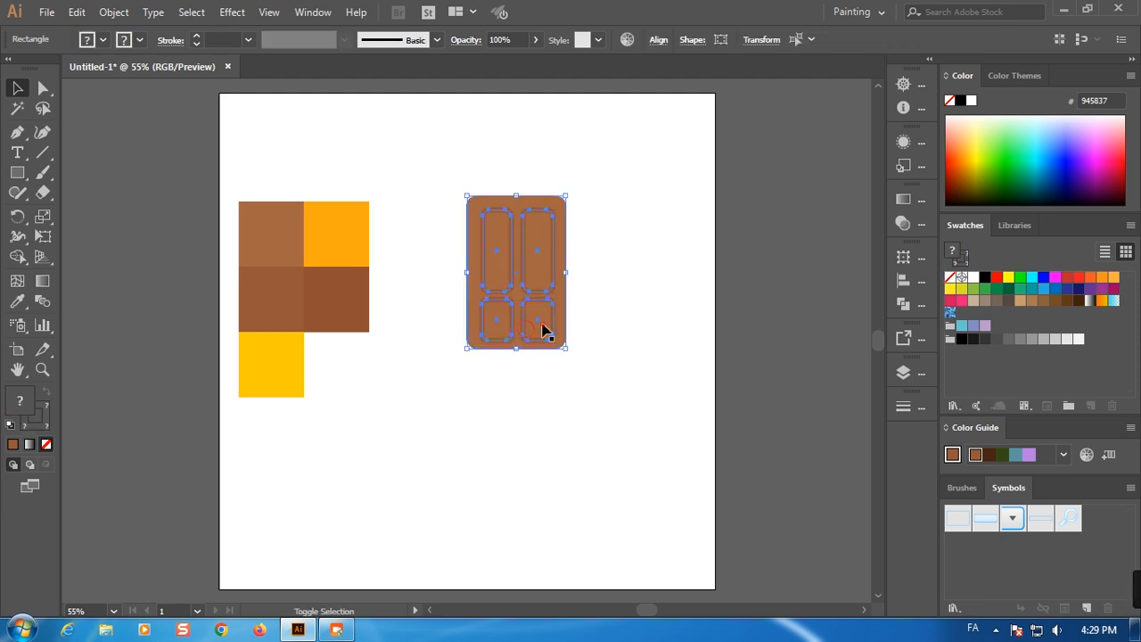
shift+click(543, 328)
click(195, 43)
click(194, 43)
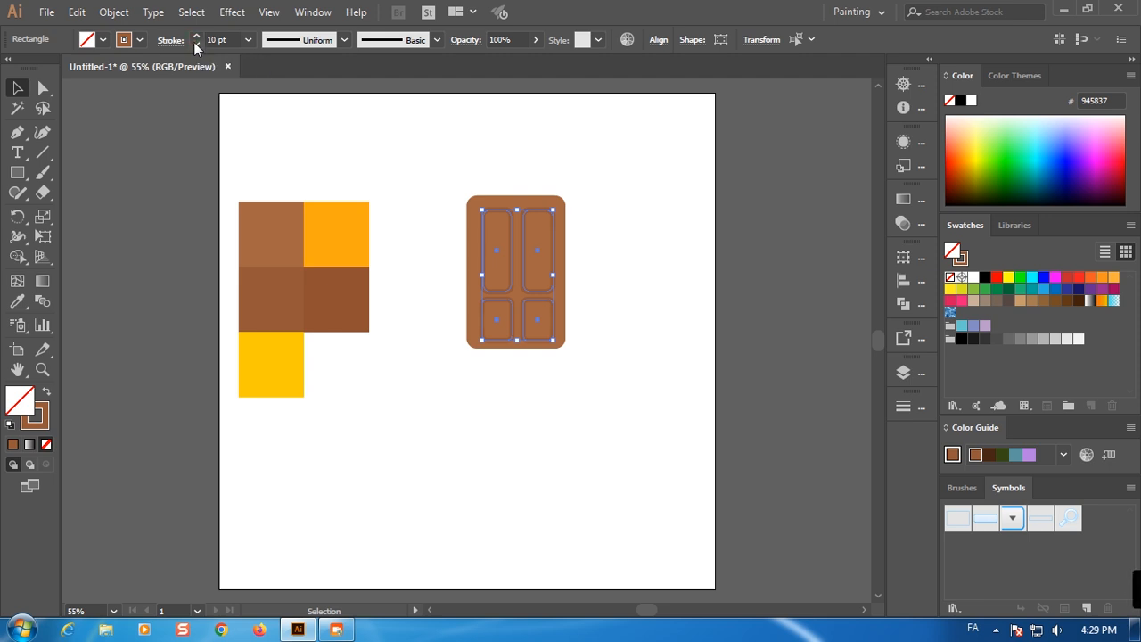
click(195, 43)
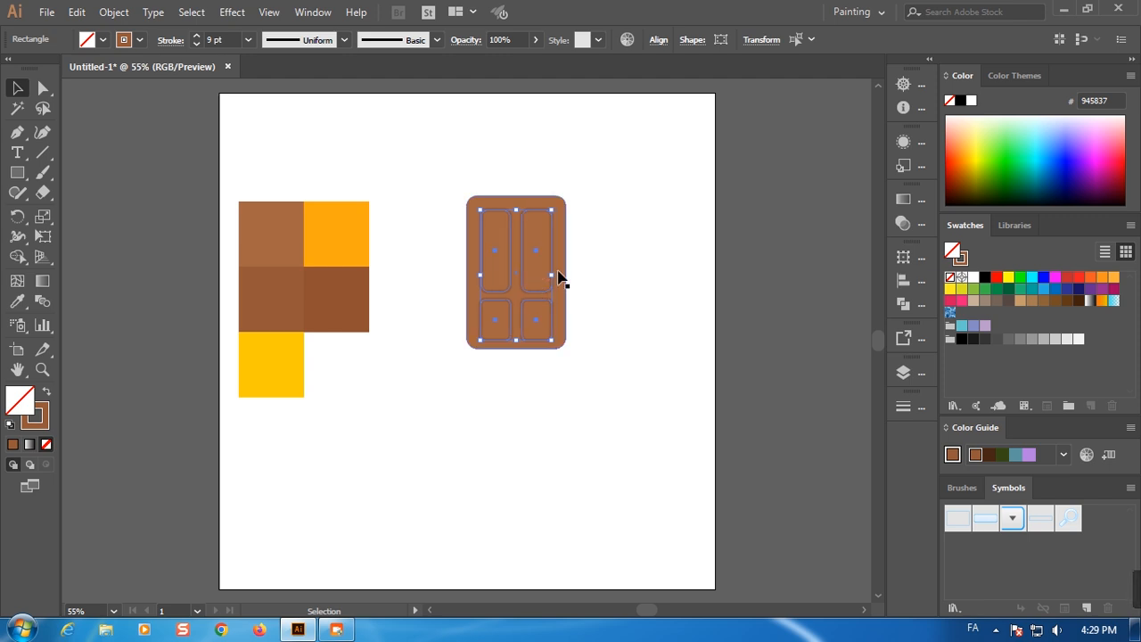
click(588, 258)
- Nudge the two tall upper panels slightly upward, away from the lower pair
click(550, 291)
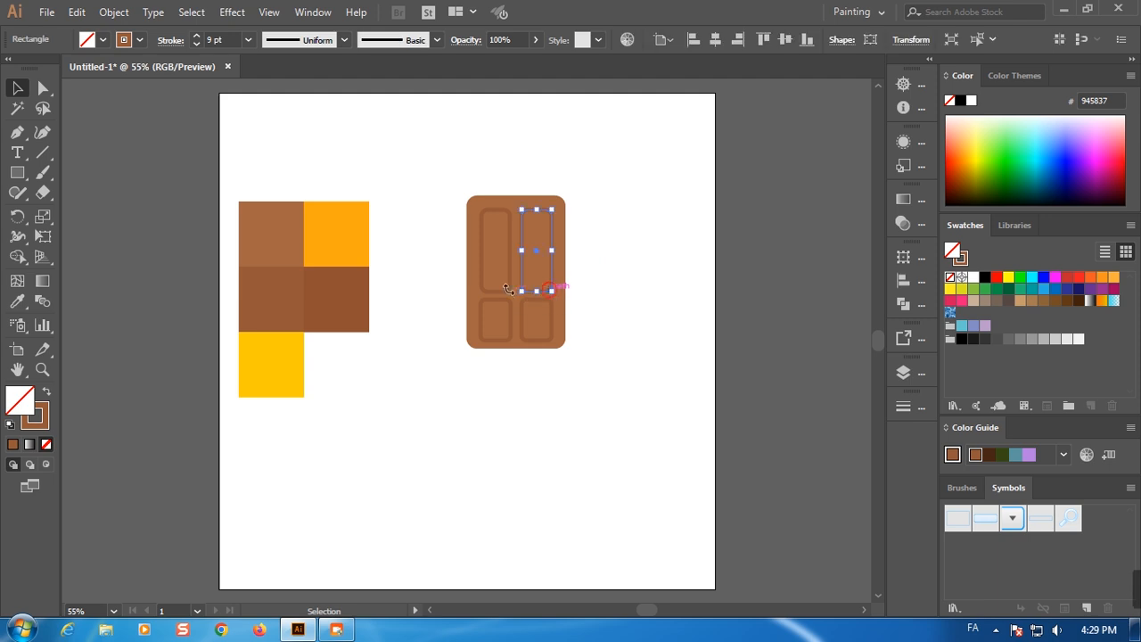
shift+click(504, 297)
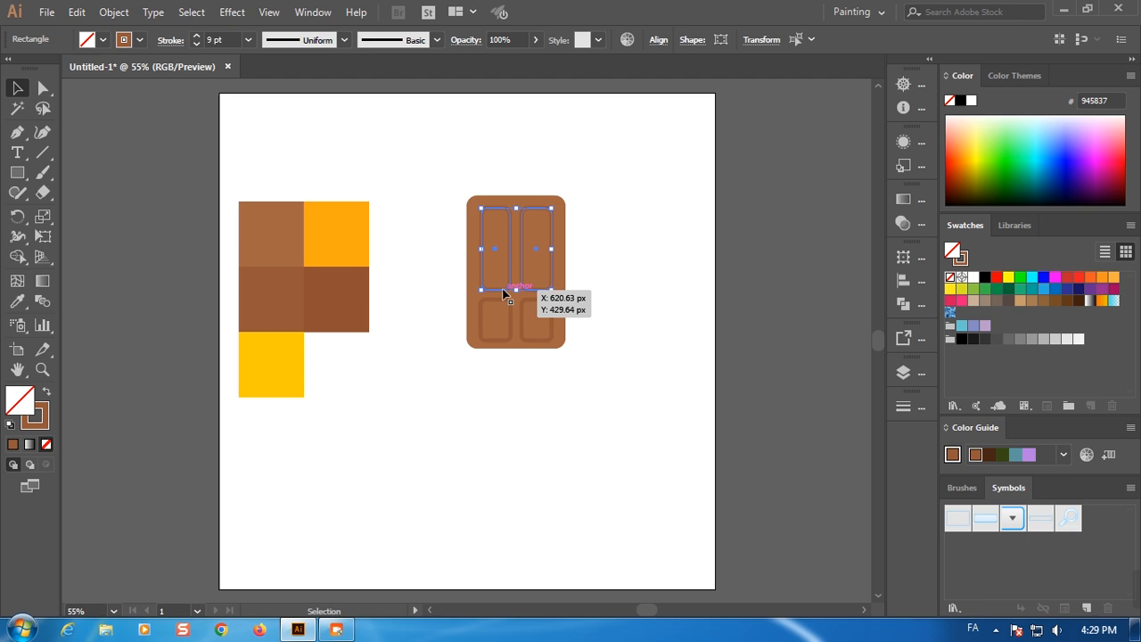
- Draw a small vertical rectangle about 16 by 61 px on the door's upper left edge as a hinge, with rounded corners
click(17, 175)
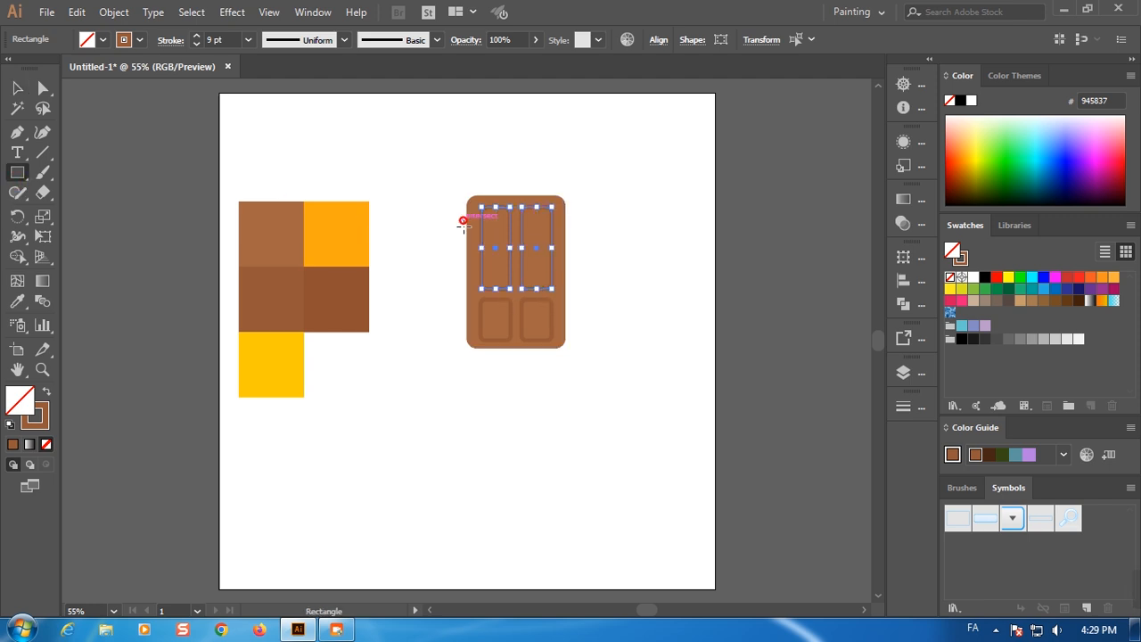
drag(463, 221, 471, 248)
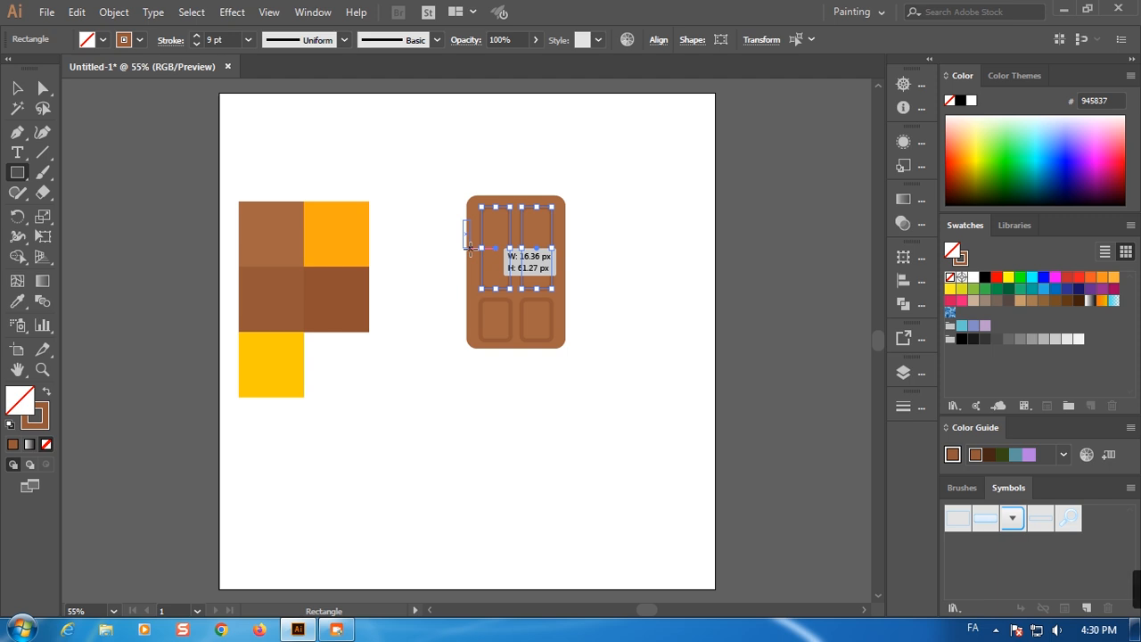
drag(470, 249, 471, 244)
key(a)
- Apply the color of the bottom yellow palette square to the hinge with the Eyedropper
key(i)
click(240, 362)
key(v)
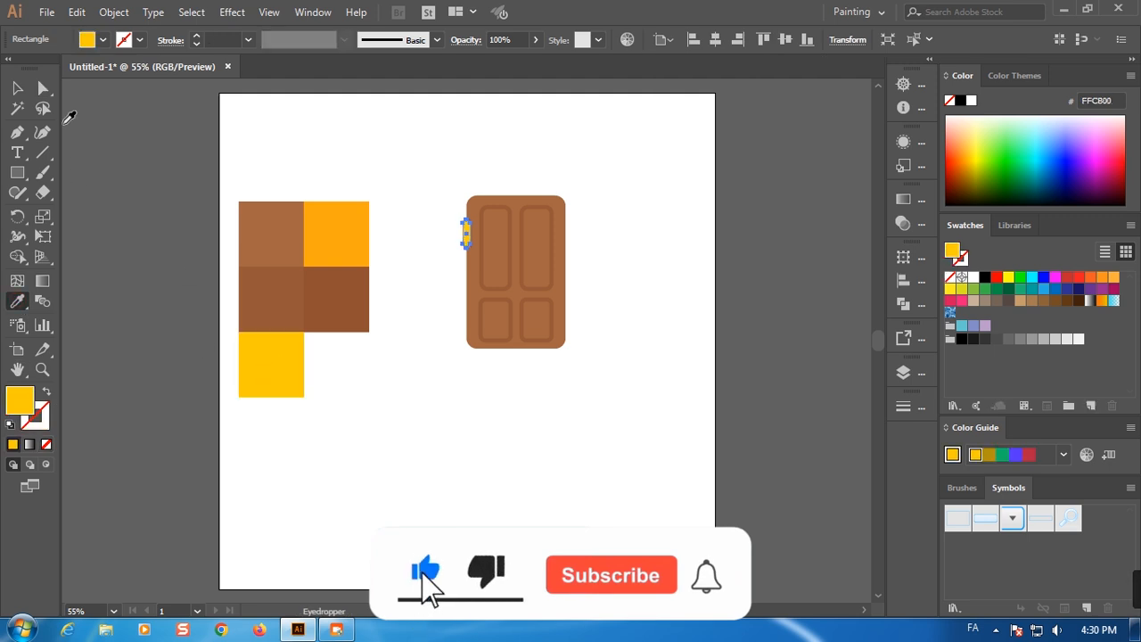
click(147, 113)
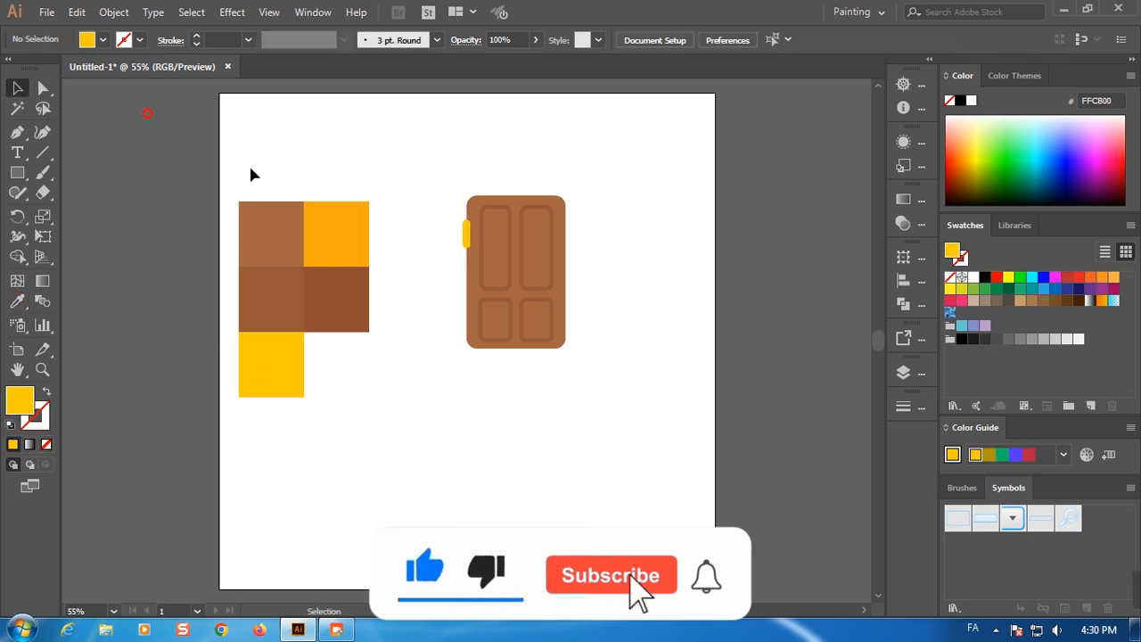
- Duplicate the yellow hinge in front and place the copy lower on the door's left edge, beside the lower panels
click(467, 239)
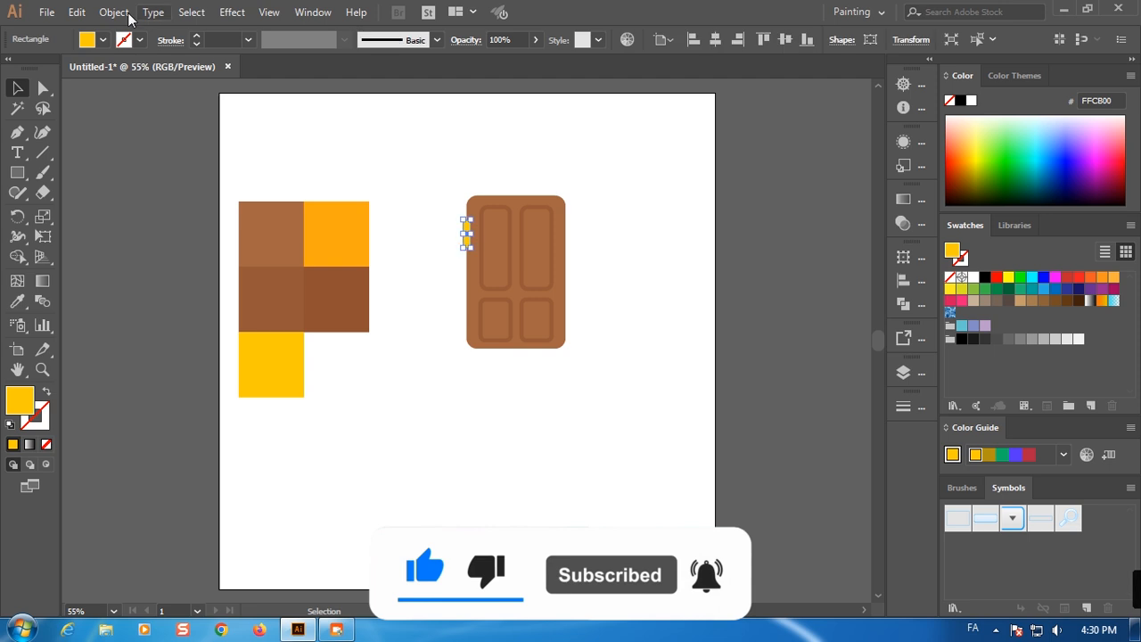
click(76, 11)
click(117, 96)
click(76, 12)
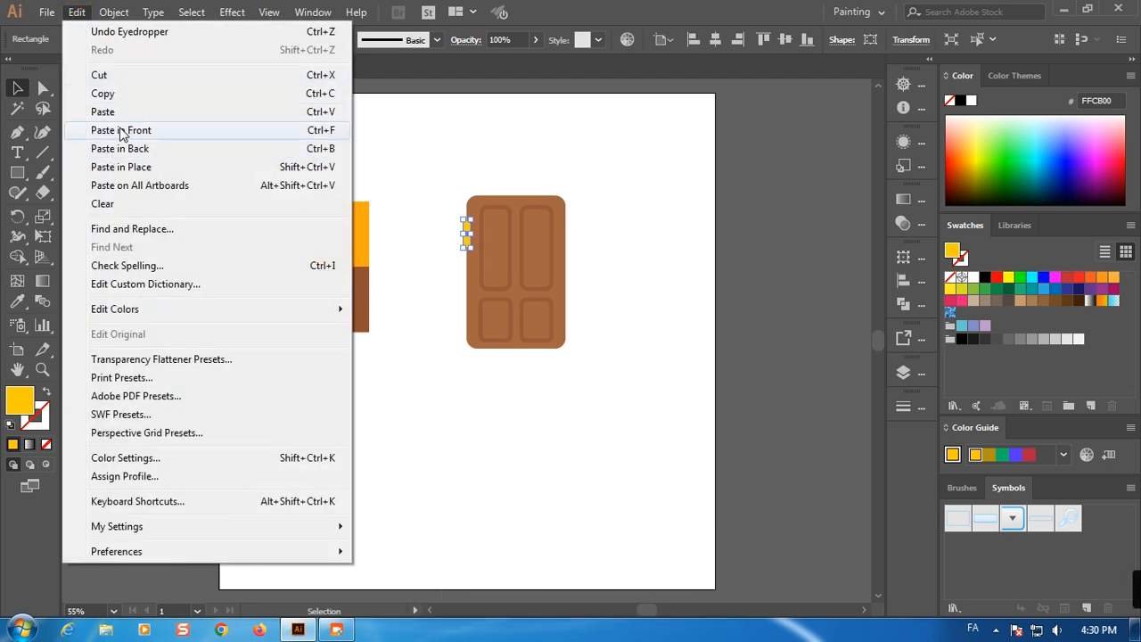
click(118, 130)
drag(467, 245, 462, 315)
click(410, 335)
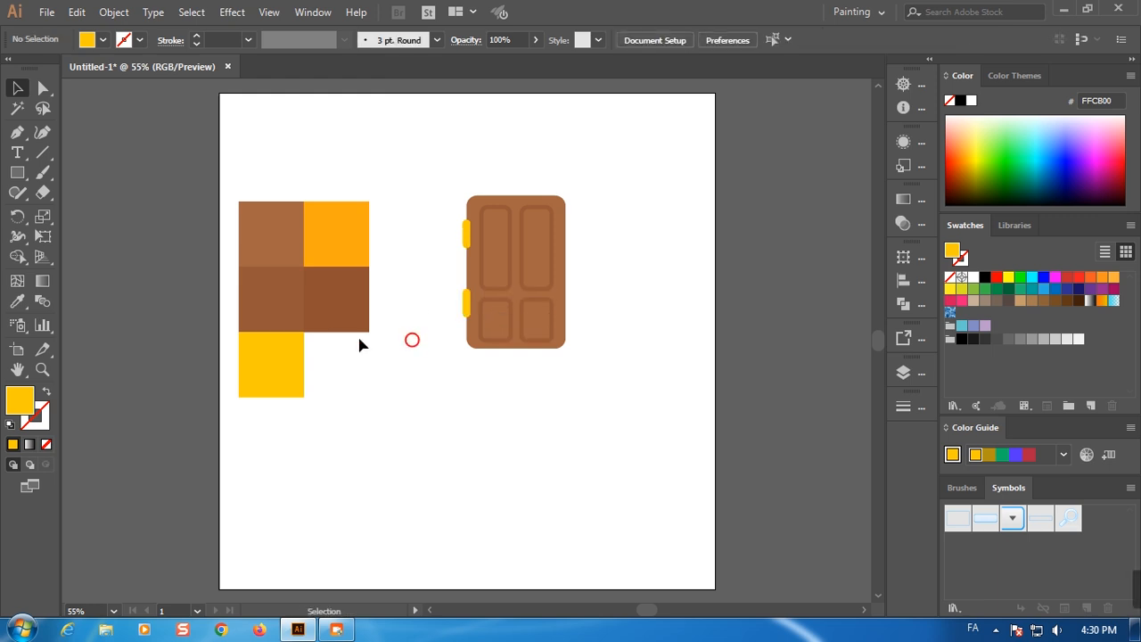
- Draw a yellow knob circle about 34 px wide near the door's right edge and nudge it down between the upper and lower panels
click(17, 175)
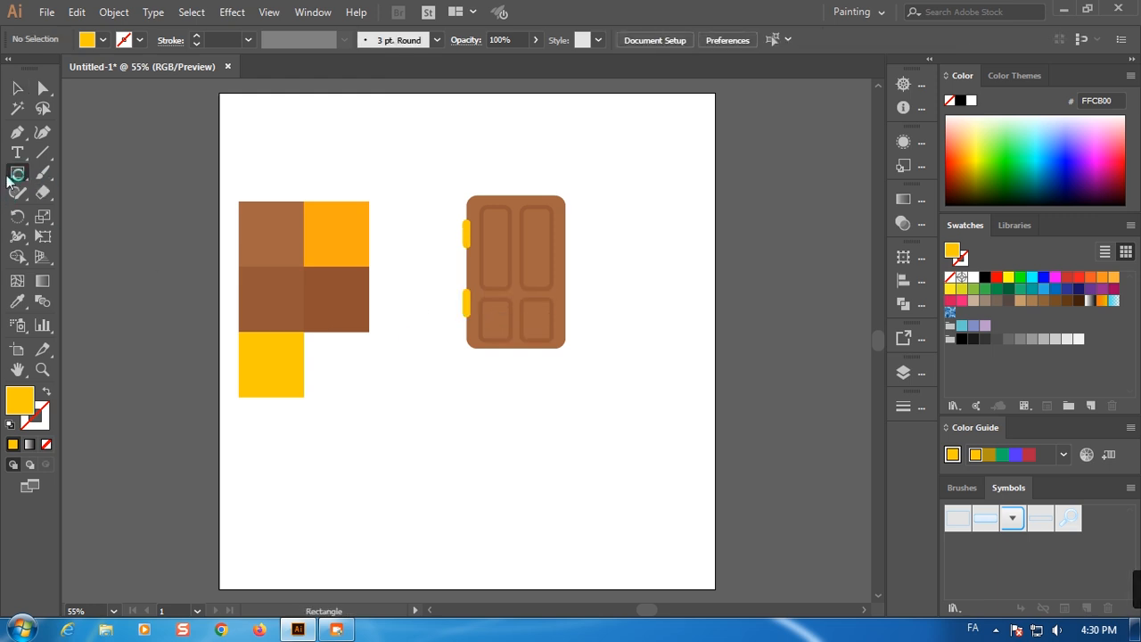
drag(13, 181, 69, 214)
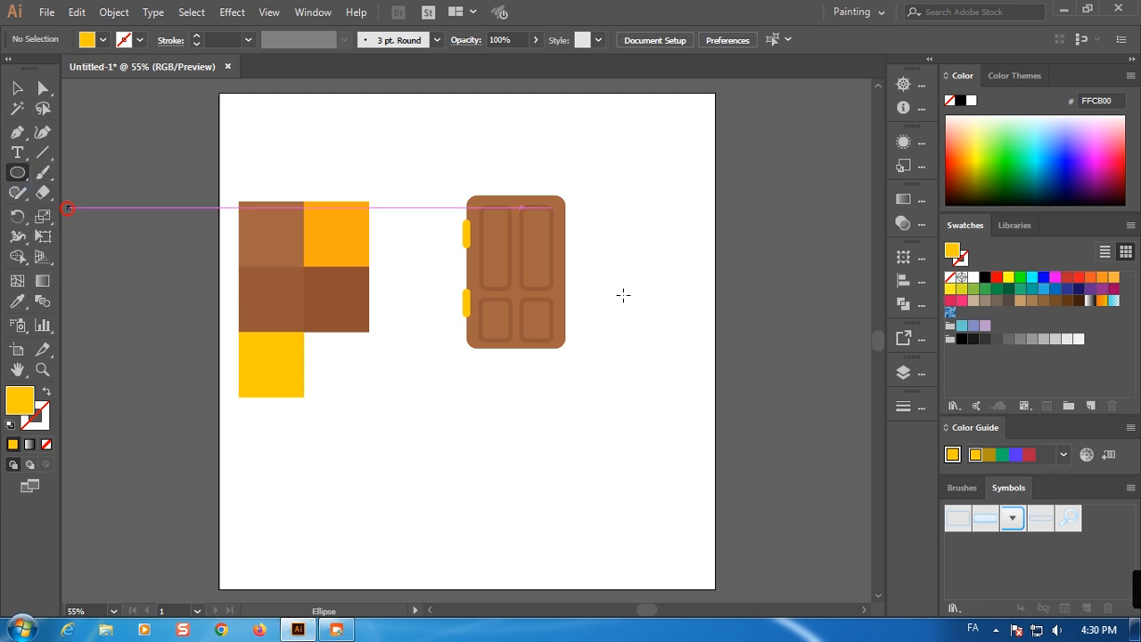
drag(551, 290, 559, 295)
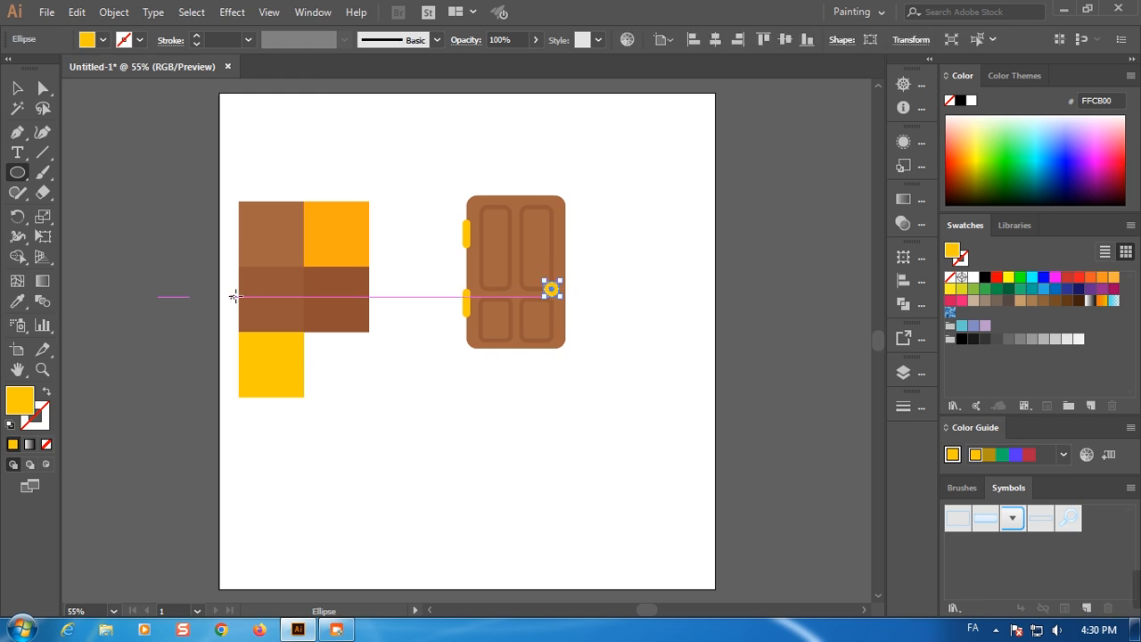
key(Down)
key(Down)
key(Down)
key(Down)
key(Down)
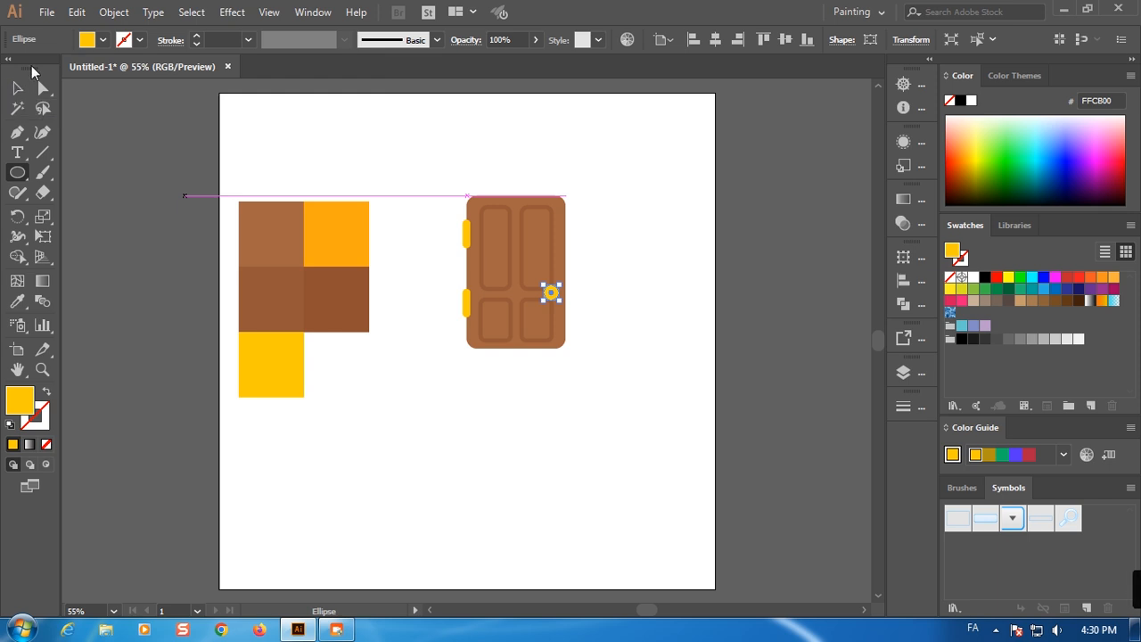
- Paste a copy of the knob circle behind it, shift it to the right and apply the orange palette color with the Eyedropper
click(78, 11)
click(105, 95)
click(76, 12)
click(125, 148)
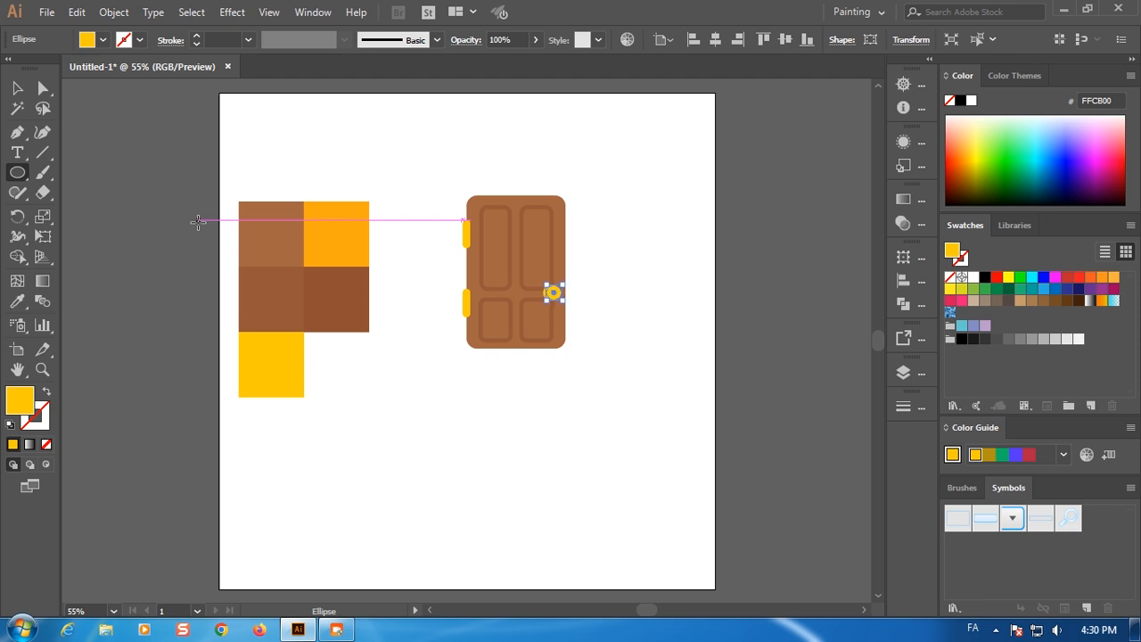
key(i)
click(344, 237)
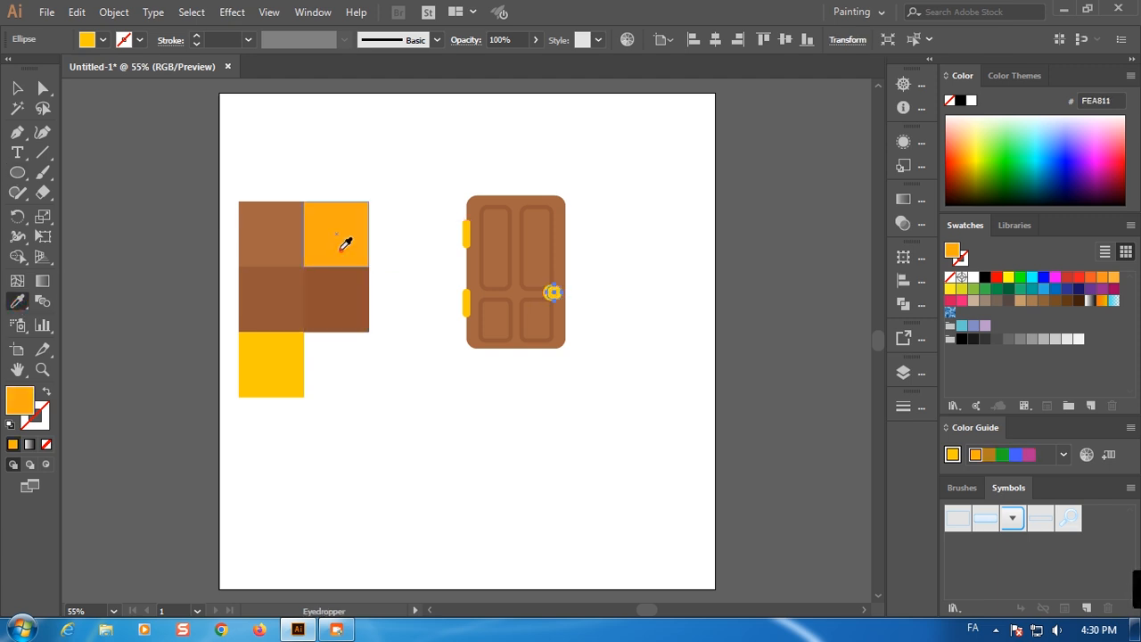
key(v)
click(268, 166)
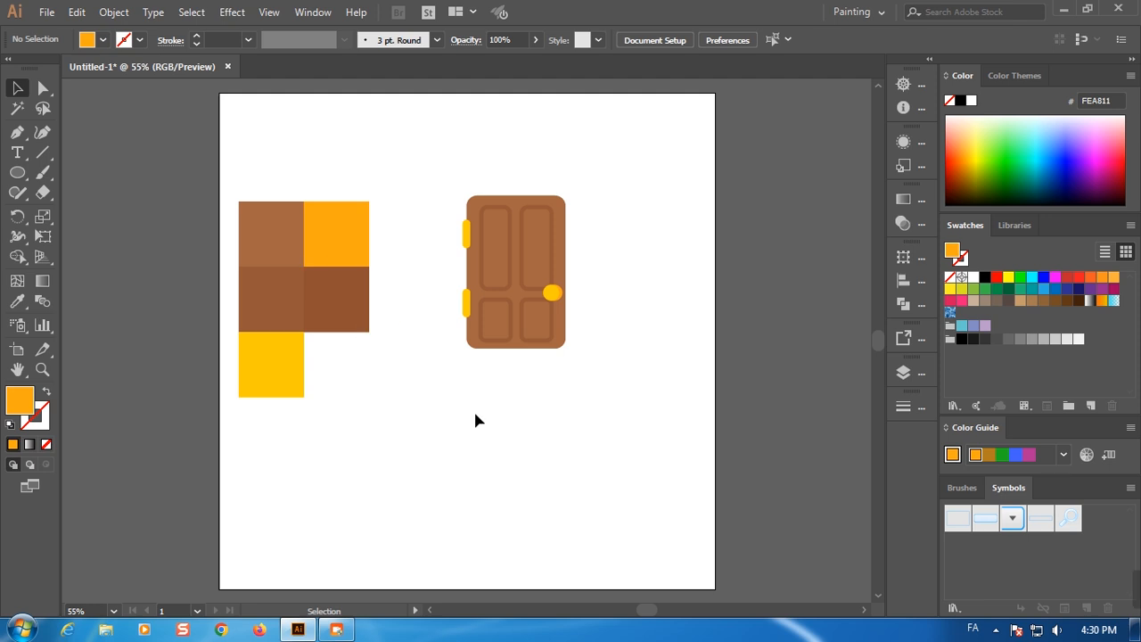
- Reduce the height of the orange knob ellipse and move it about 1.3 px further right behind the yellow circle
click(556, 294)
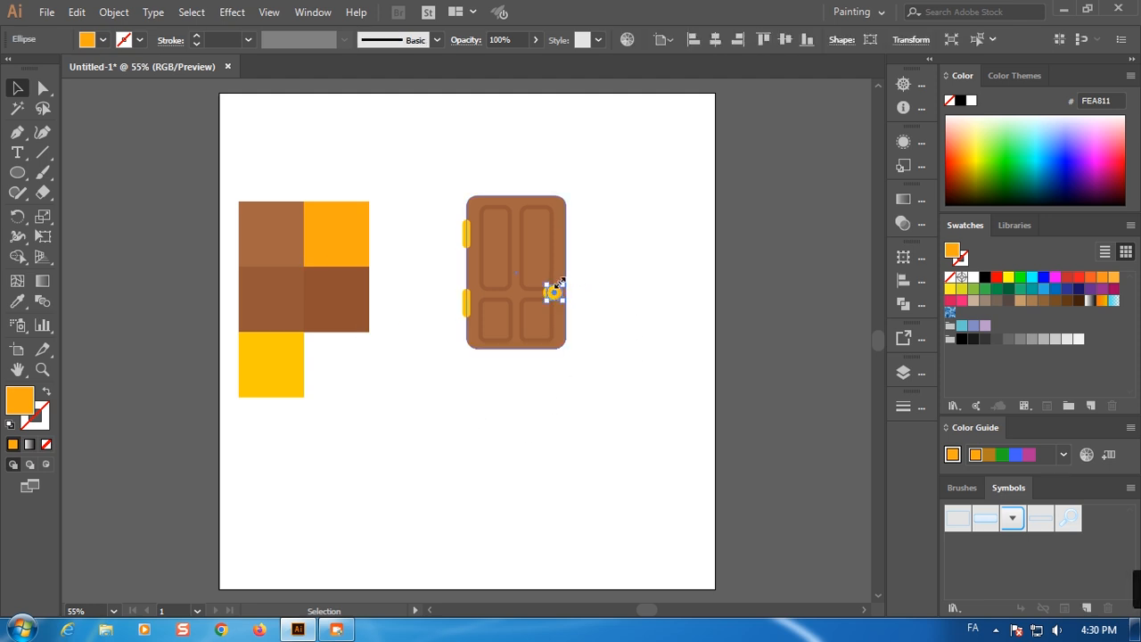
drag(562, 281, 540, 306)
key(v)
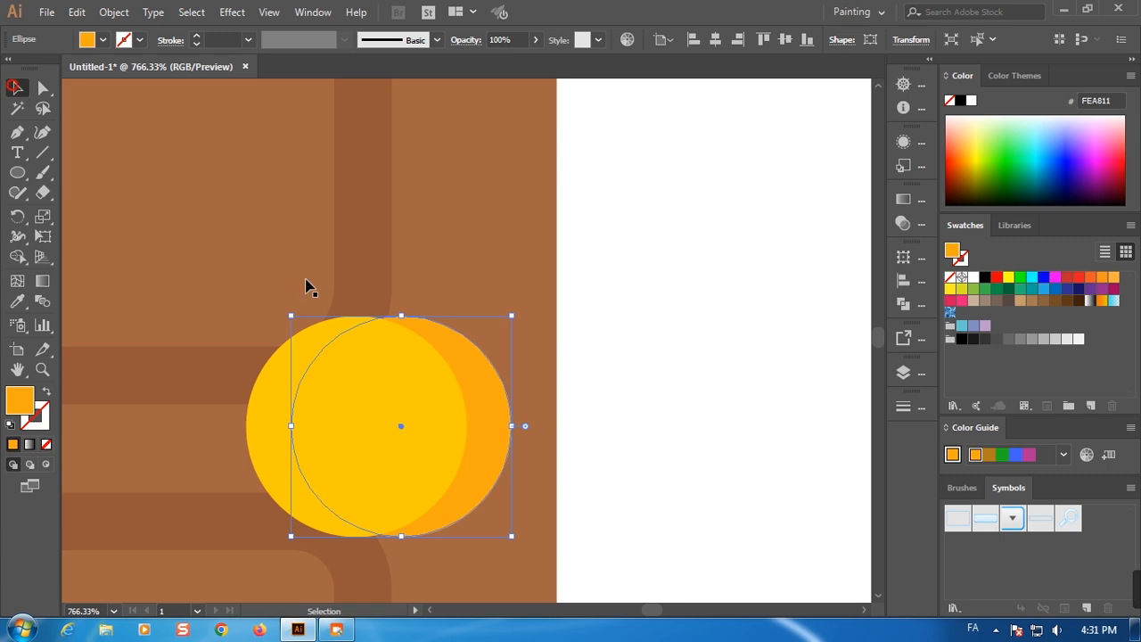
drag(401, 316, 403, 325)
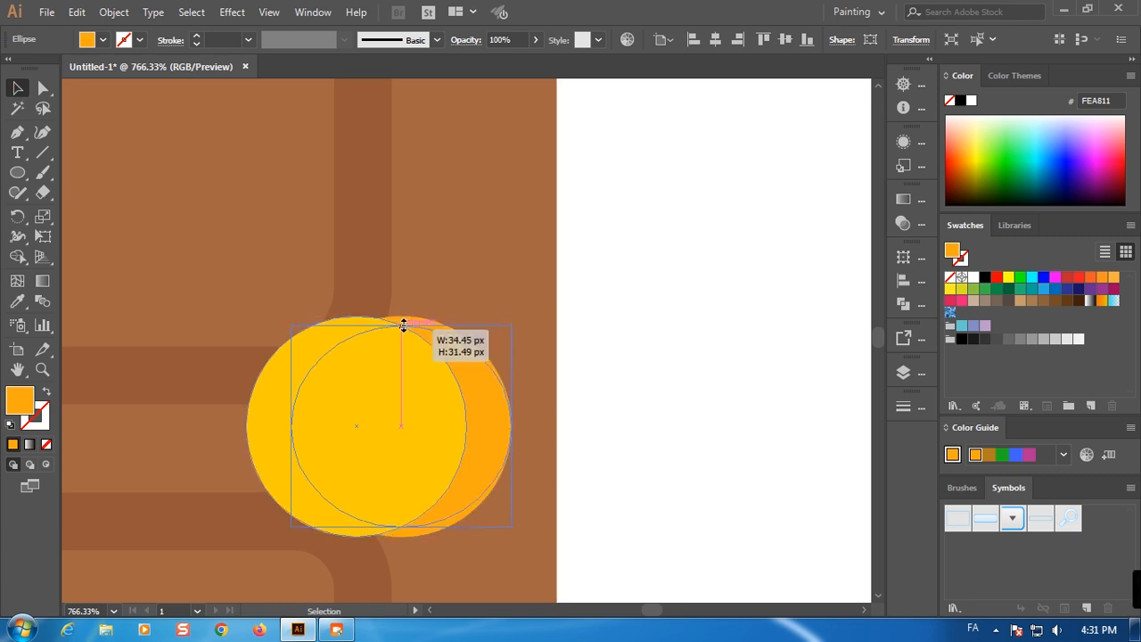
click(598, 328)
click(488, 413)
drag(406, 328, 406, 334)
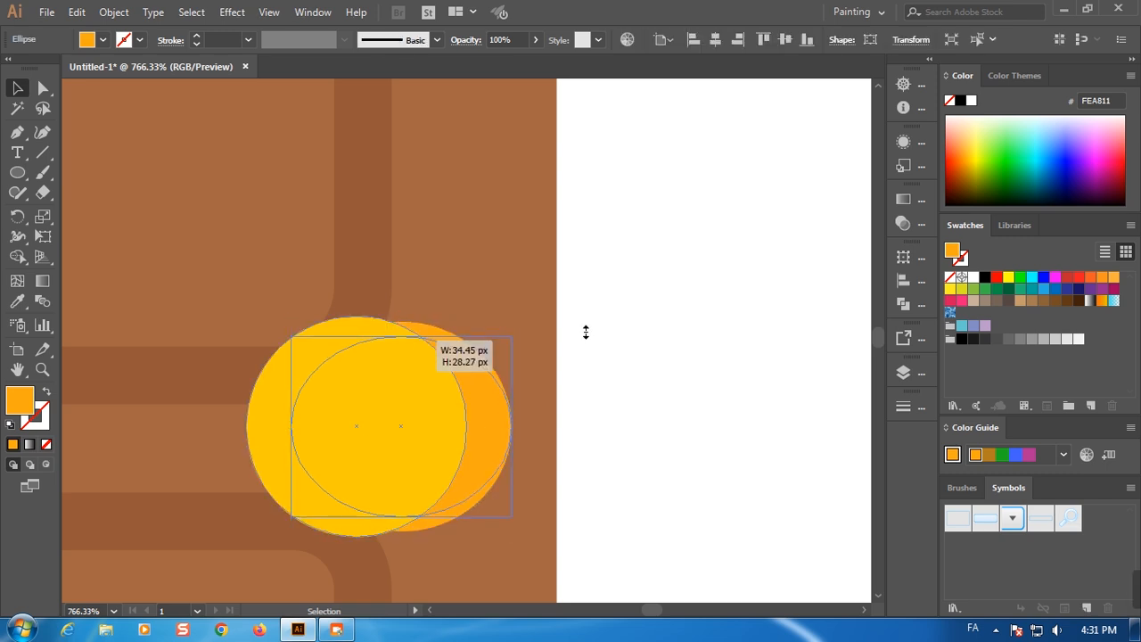
click(637, 323)
drag(490, 442, 491, 448)
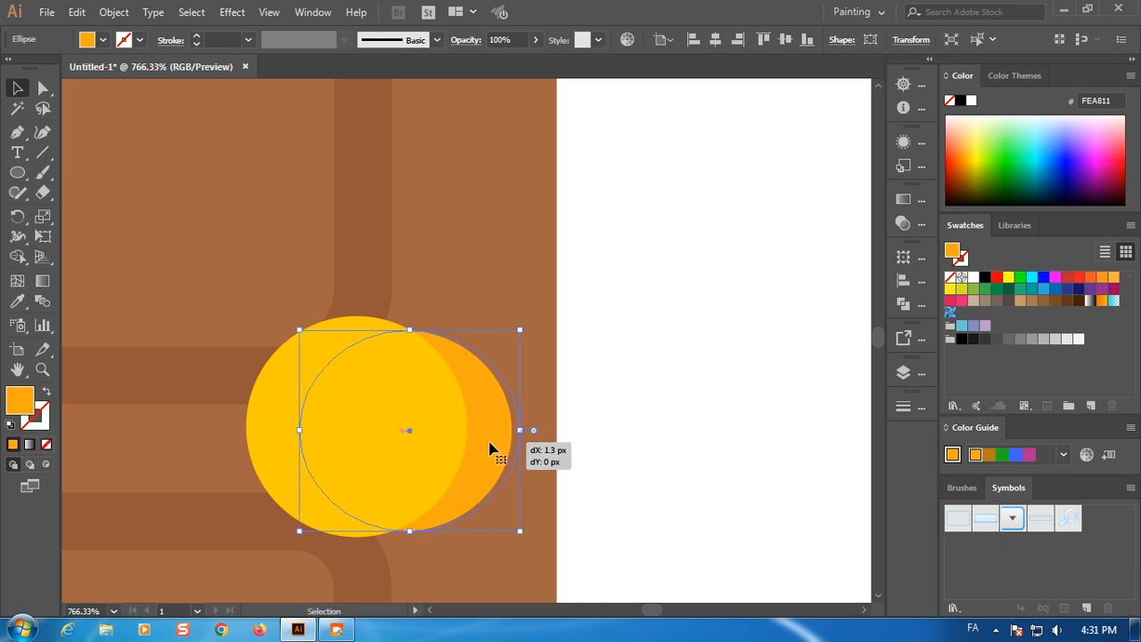
drag(412, 530, 415, 523)
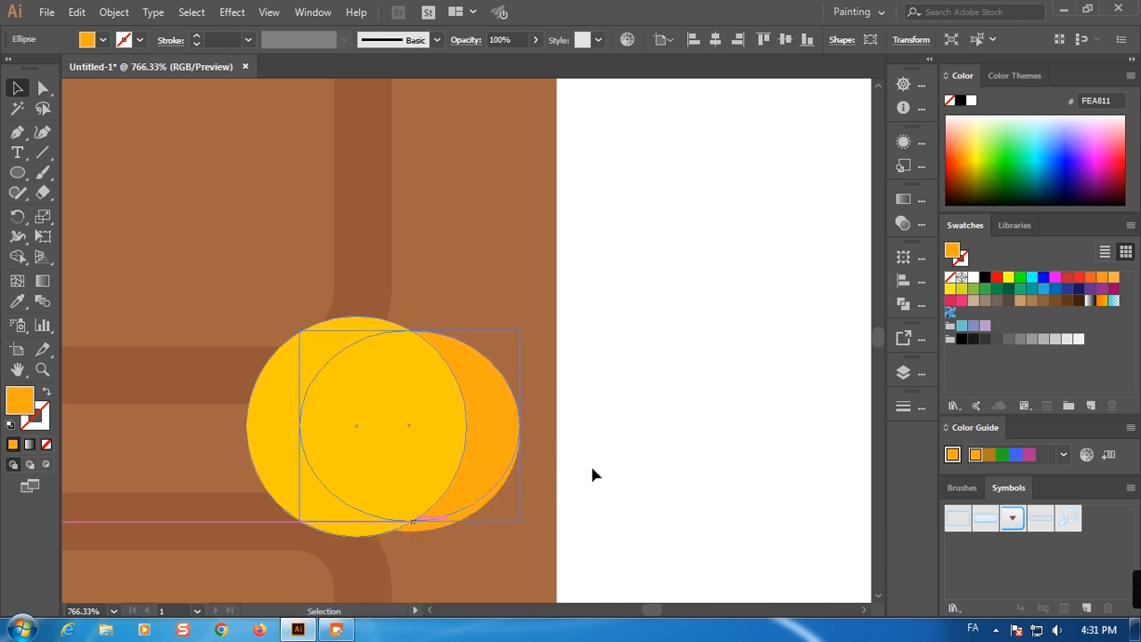
click(604, 459)
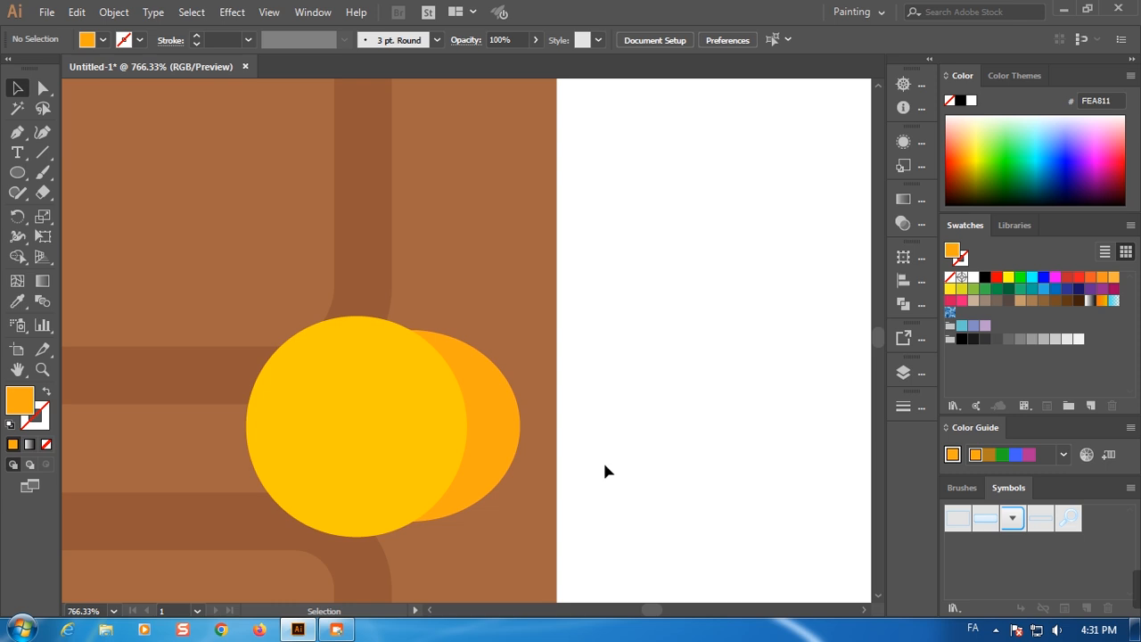
- Convert the orange ellipse's rightmost anchor point to smooth and lengthen both its handles vertically to flatten that side
click(501, 459)
key(a)
click(518, 425)
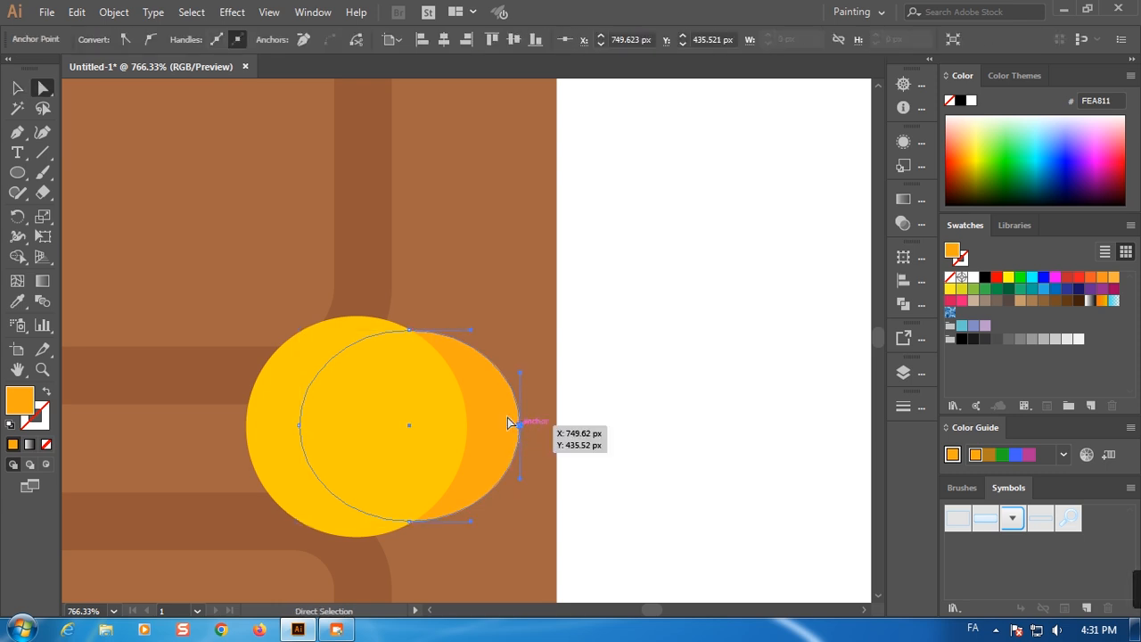
click(149, 40)
click(150, 40)
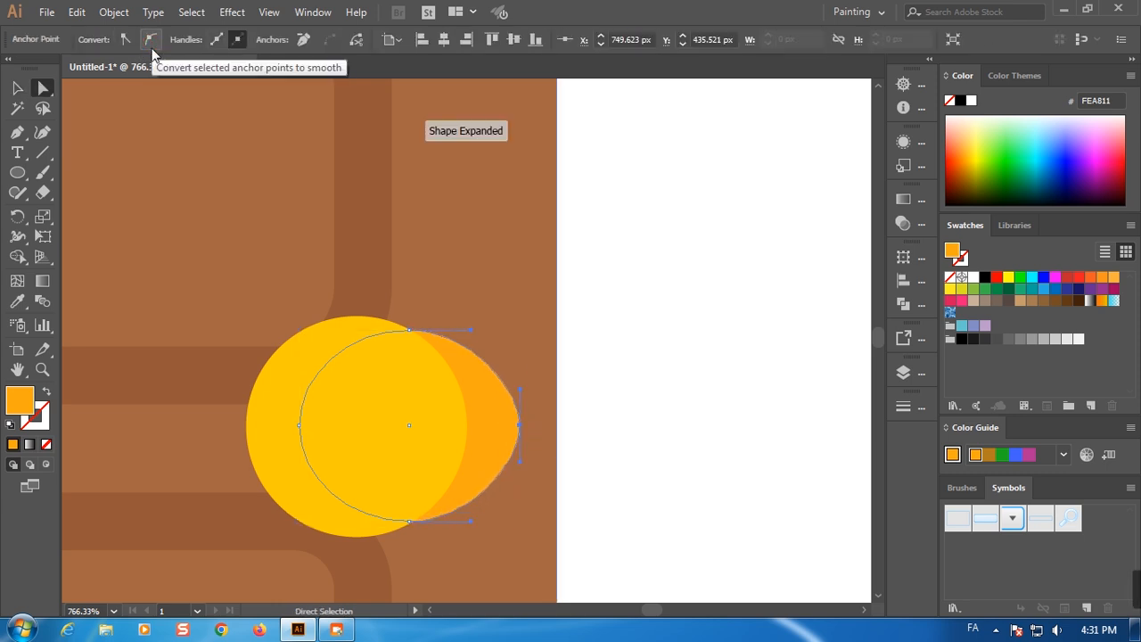
drag(523, 395, 525, 364)
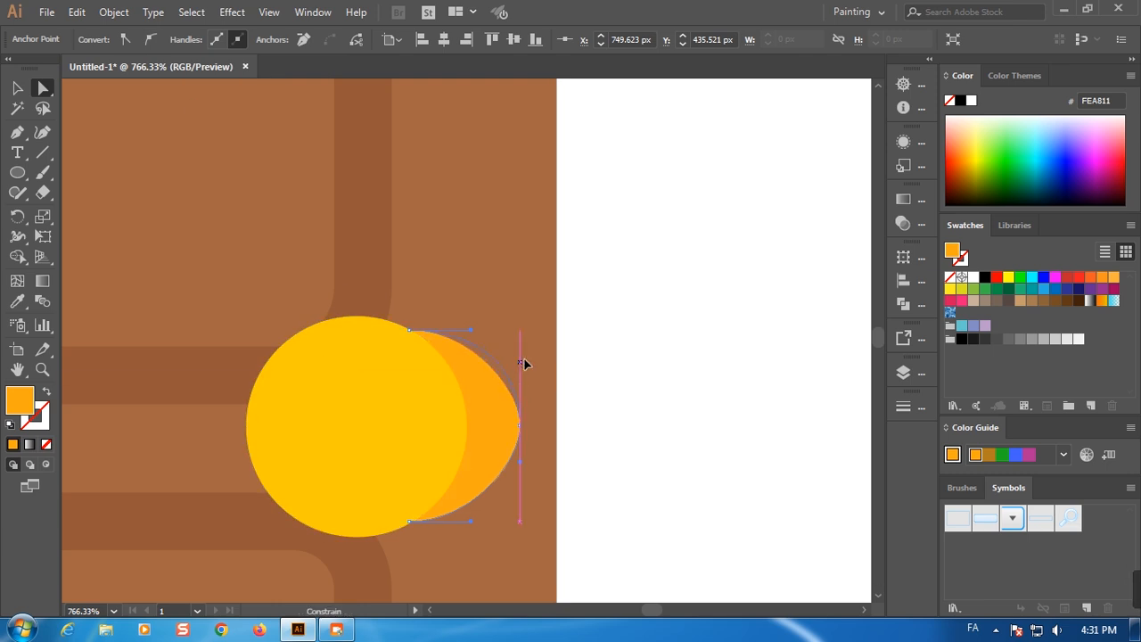
drag(522, 462, 521, 493)
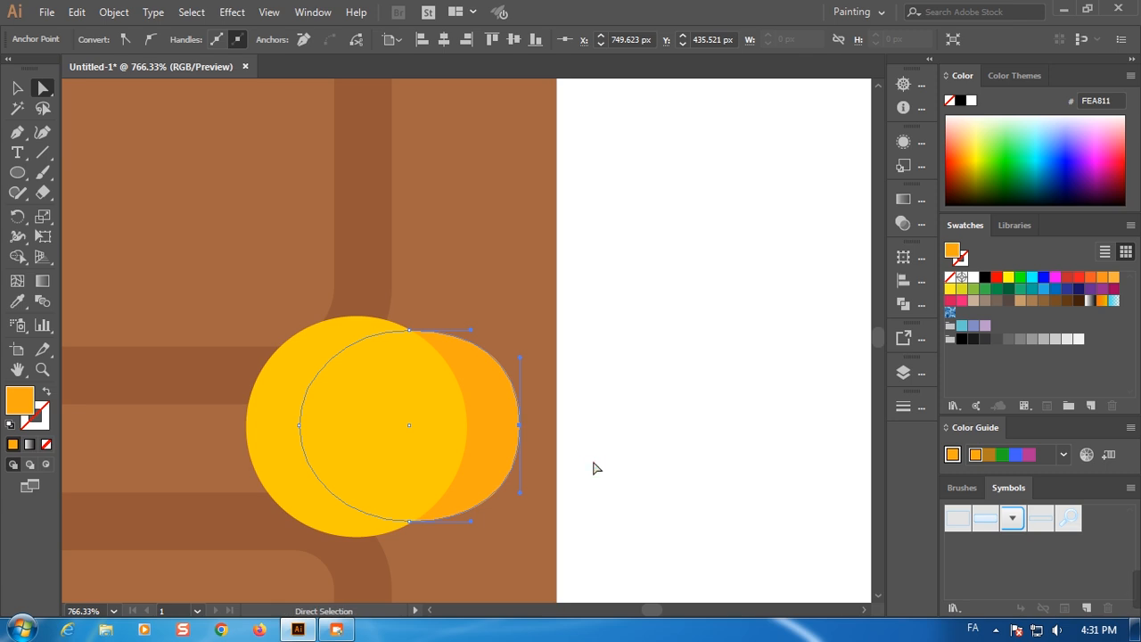
click(593, 466)
- Duplicate the door's main brown rectangle in place and shift one of the two rectangles 16 px to the right
key(ctrl+minus)
key(ctrl+minus)
key(ctrl+minus)
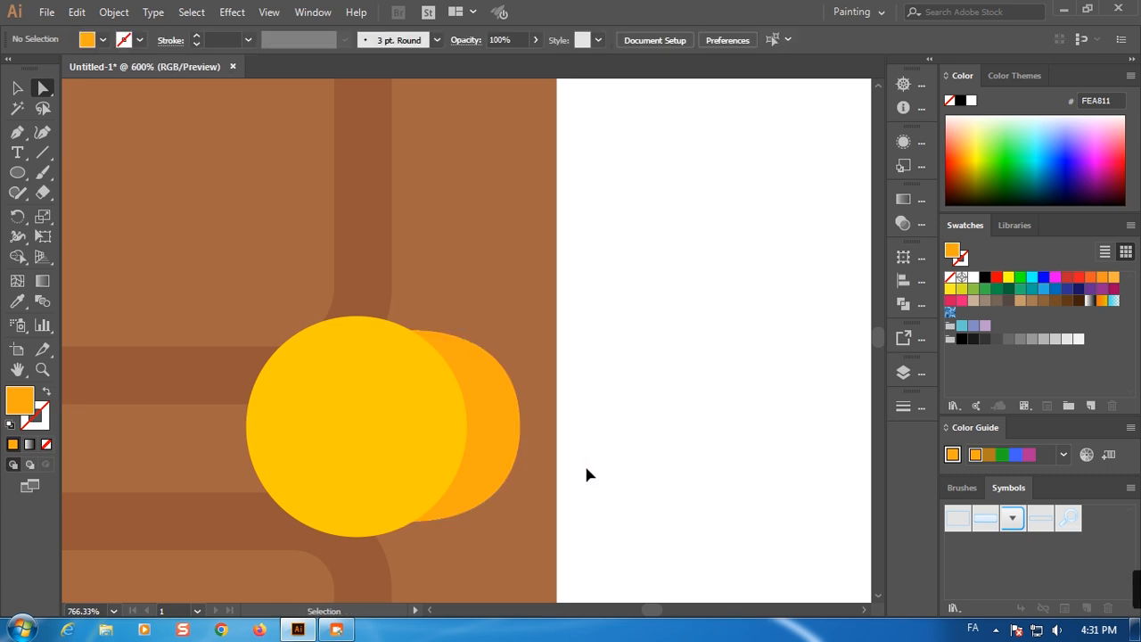
key(ctrl+minus)
key(ctrl+minus)
key(ctrl+minus)
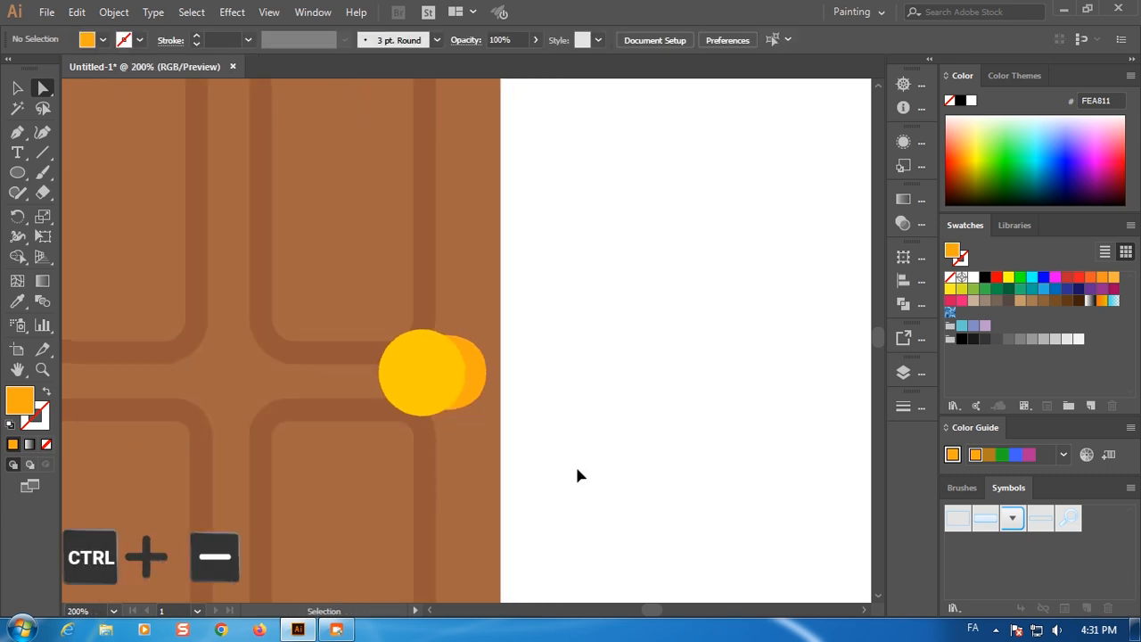
key(v)
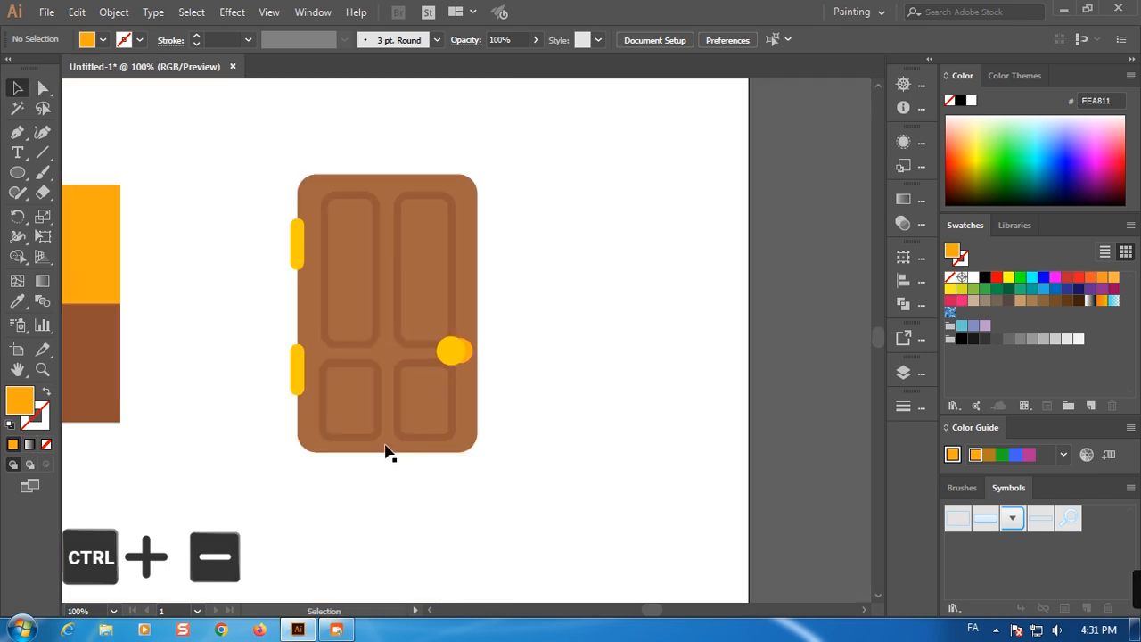
click(392, 365)
click(78, 12)
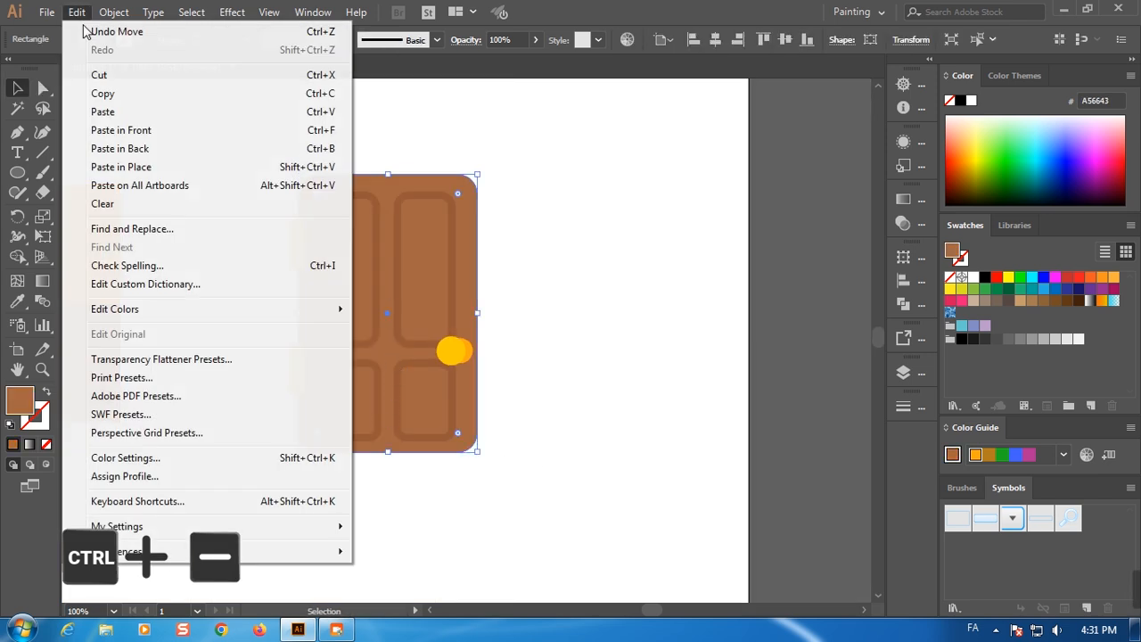
click(102, 101)
click(76, 11)
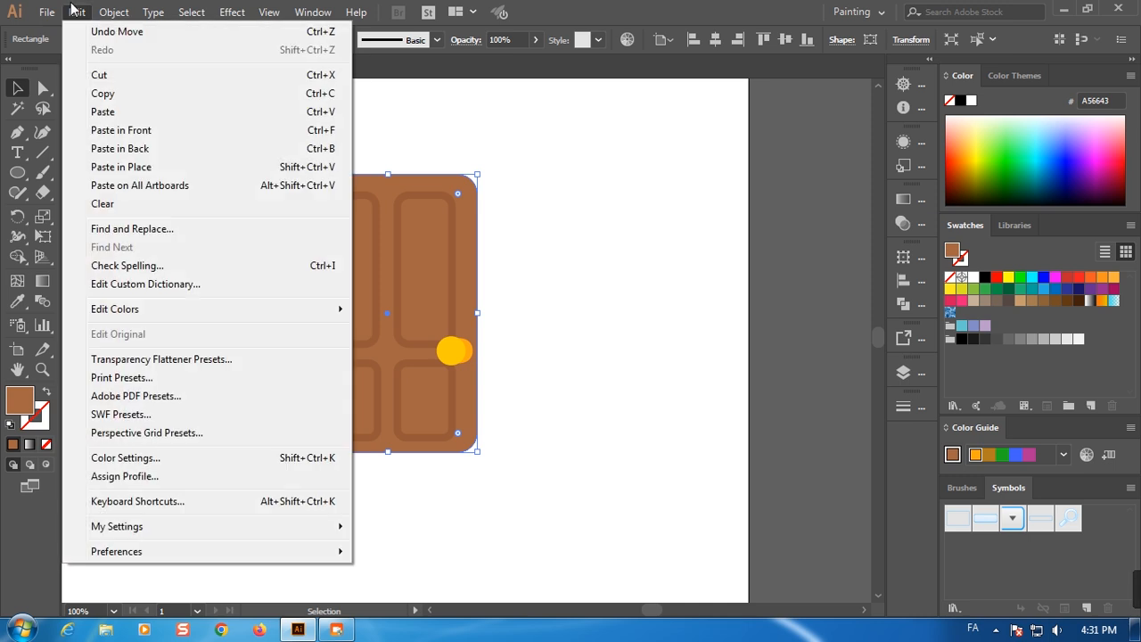
click(145, 149)
drag(388, 354, 398, 354)
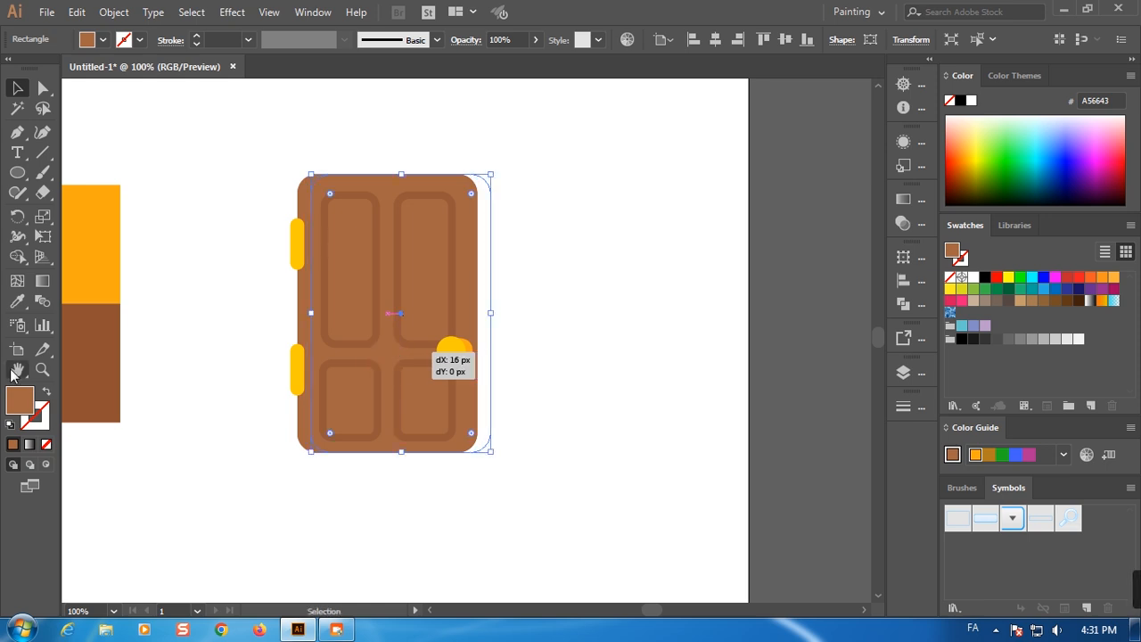
- Apply the dark brown palette color to the shifted door rectangle with the Eyedropper and send it to the back
click(17, 302)
click(107, 324)
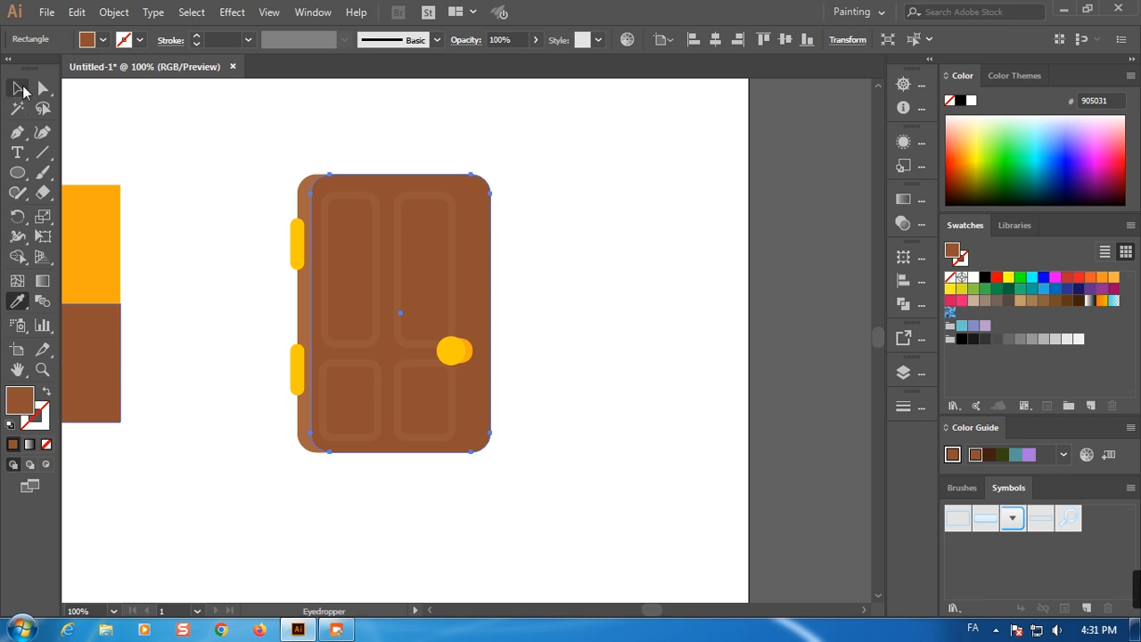
key(v)
right_click(348, 251)
mouse_move(407, 512)
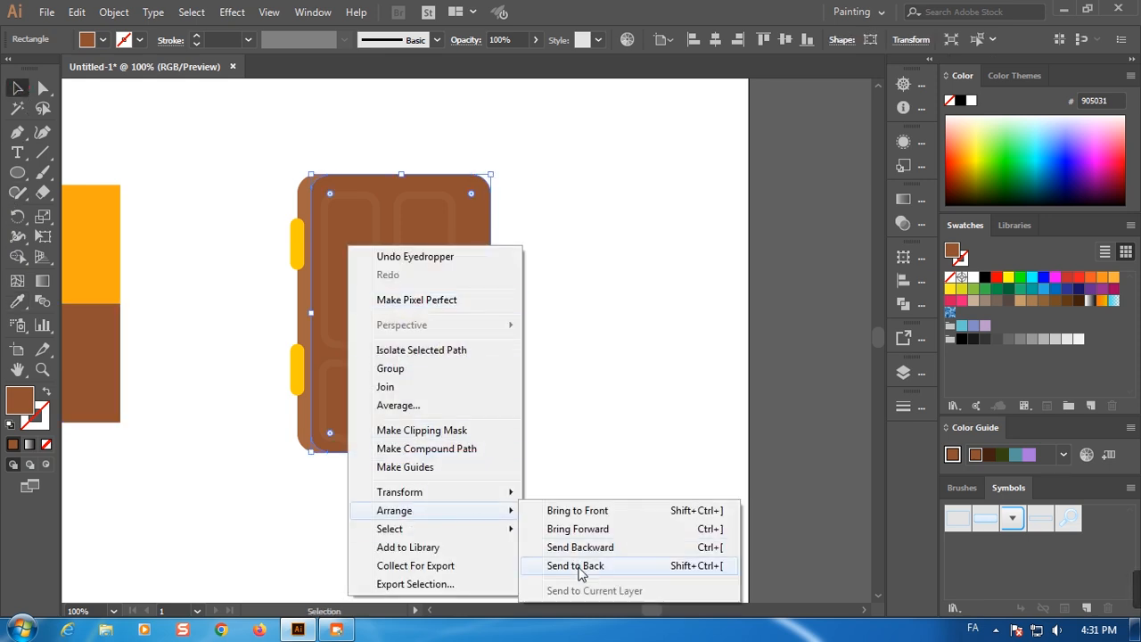
click(578, 567)
click(328, 473)
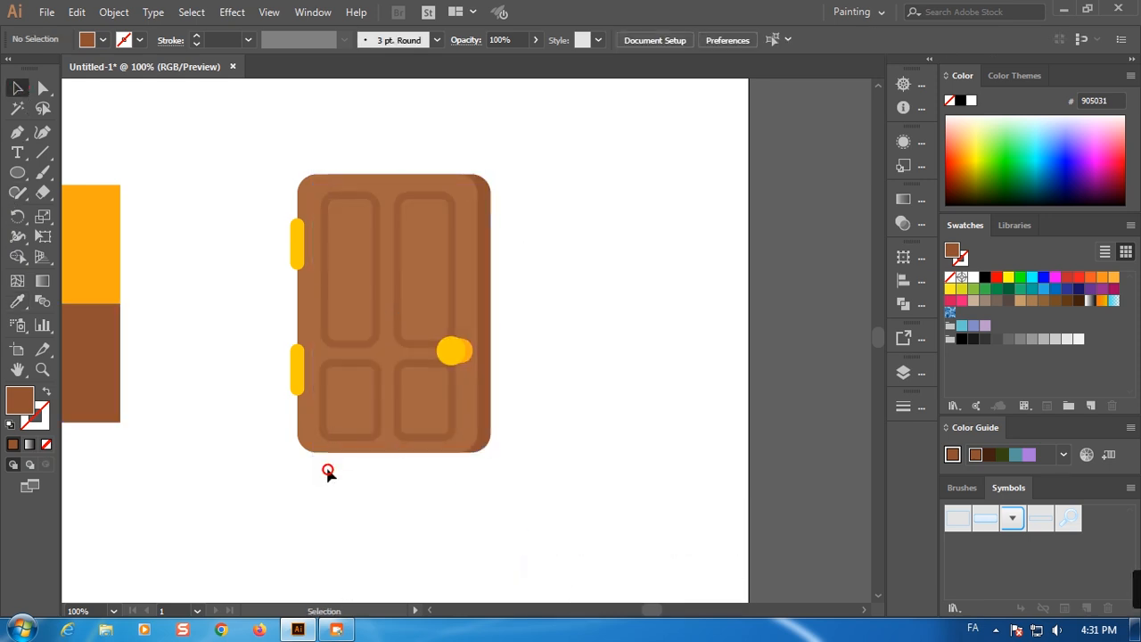
- Nudge the dark brown rectangle slightly left to narrow the door's visible side edge
click(489, 417)
key(Left)
key(Left)
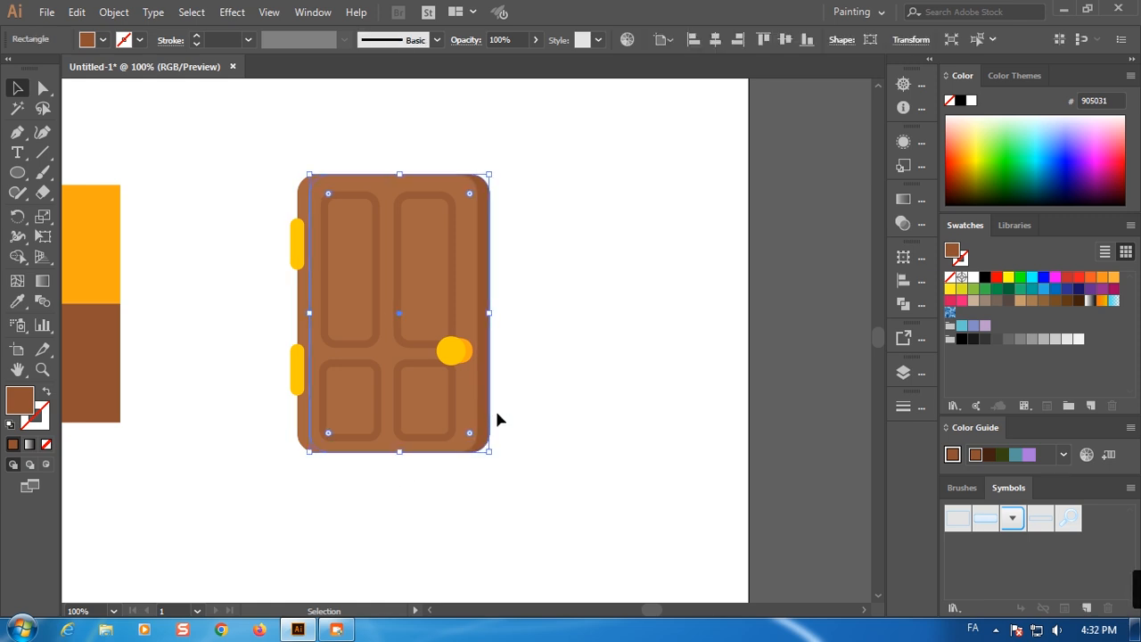
key(Left)
- Select both the yellow and orange parts of the doorknob and nudge them slightly to the right
click(471, 354)
click(201, 335)
click(441, 352)
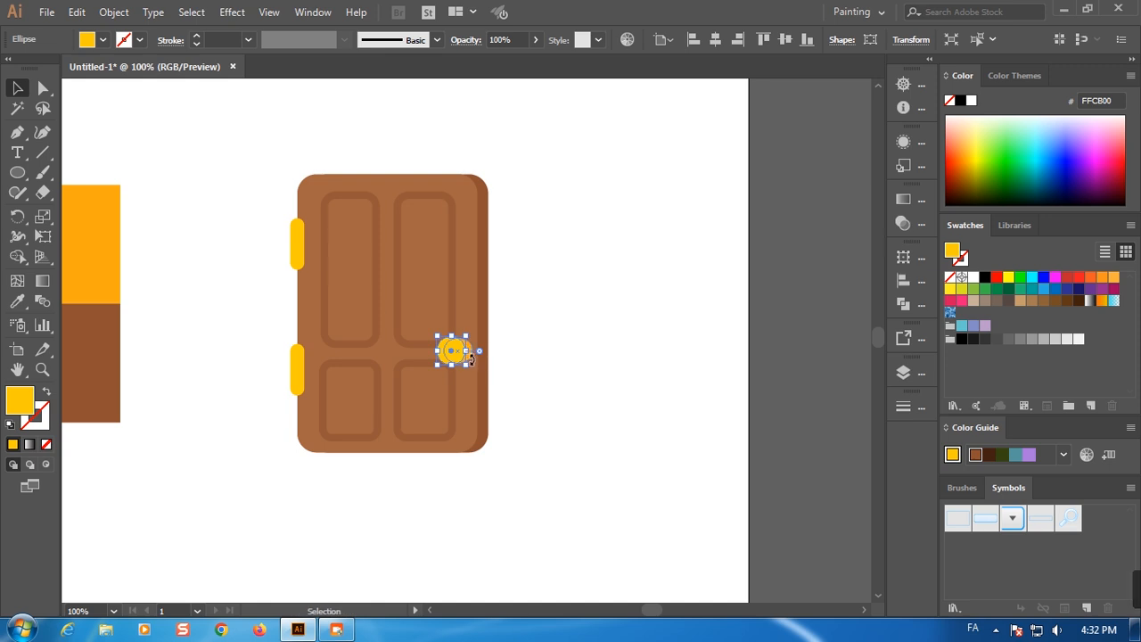
click(565, 356)
mouse_move(470, 360)
mouse_down()
mouse_move(455, 354)
mouse_move(482, 356)
mouse_up()
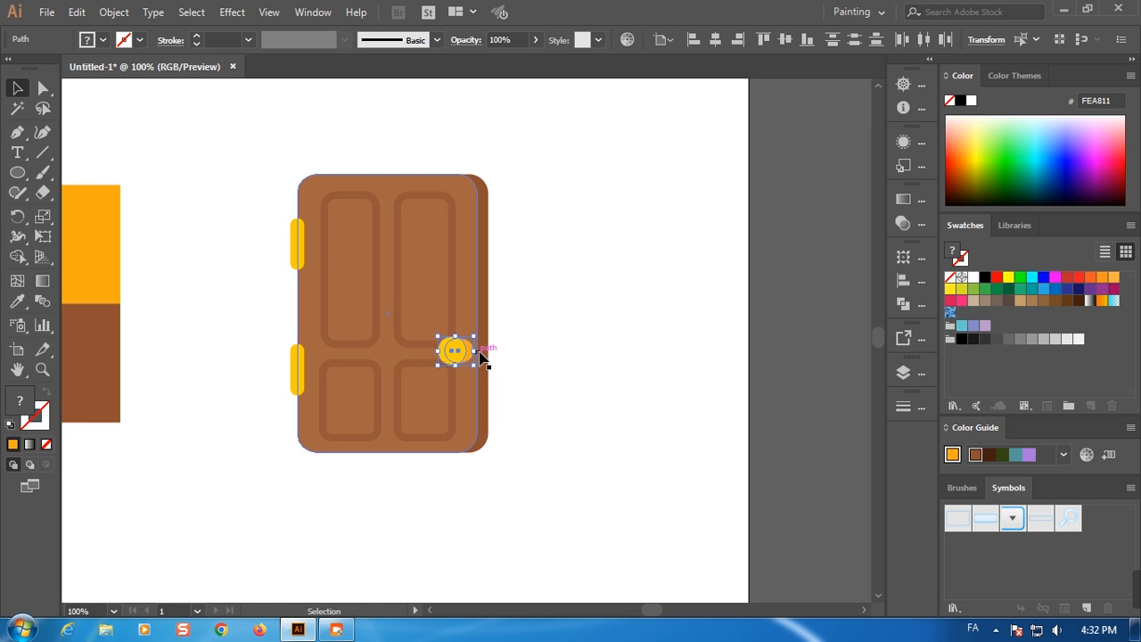
click(627, 390)
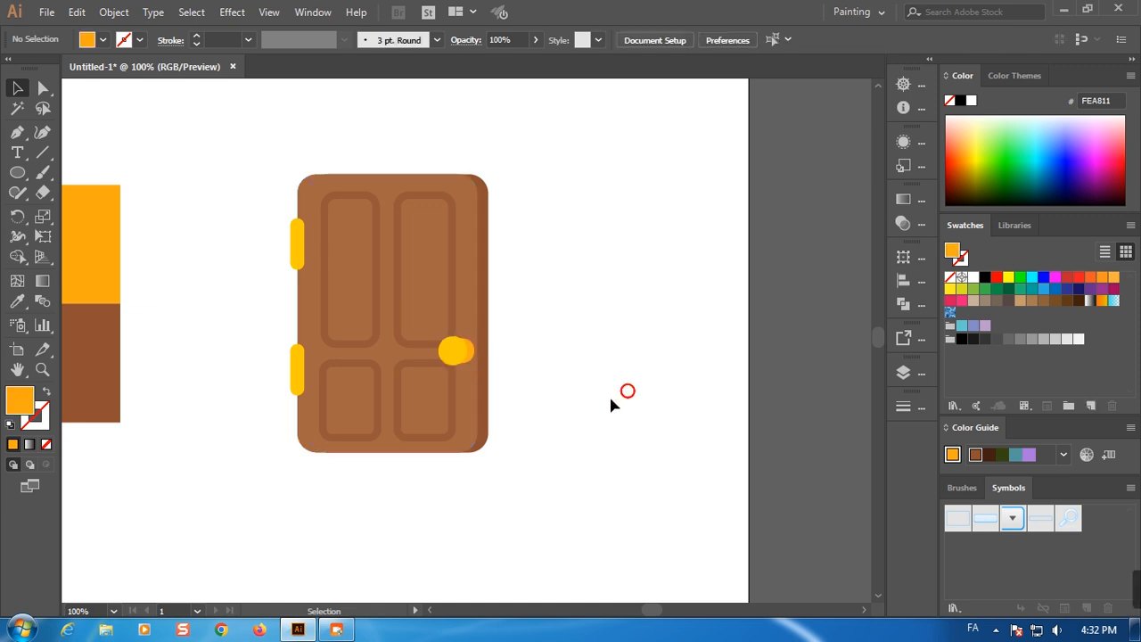
- Narrow the lower and upper panel frames on the door's hinge side slightly by pulling in their right edges
click(379, 403)
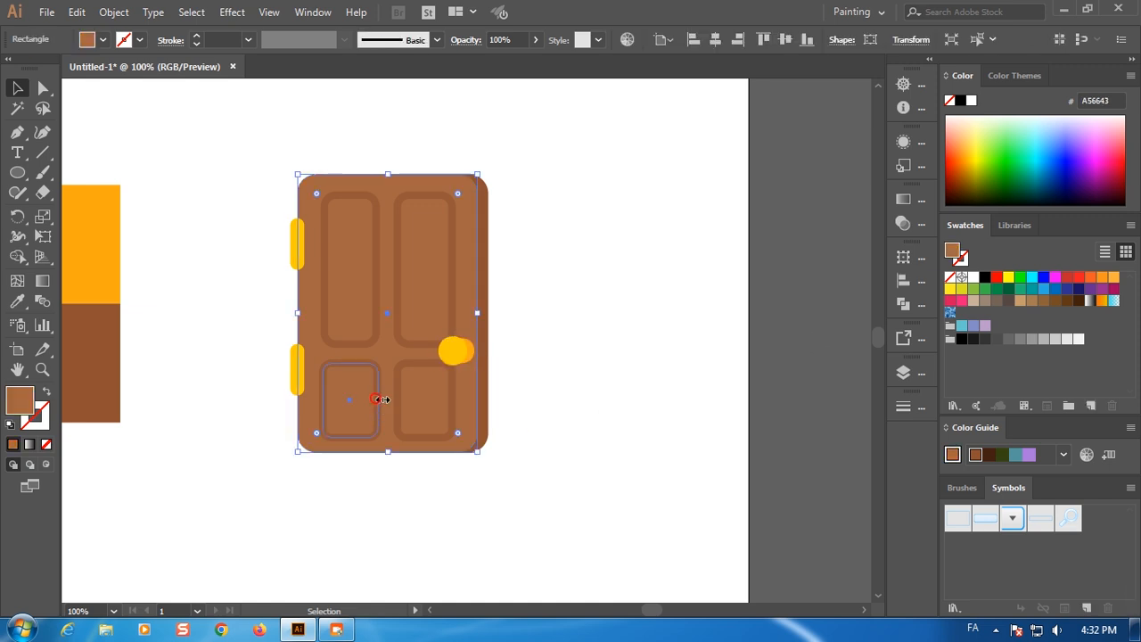
click(378, 399)
drag(379, 399, 371, 400)
click(374, 311)
drag(379, 267, 371, 273)
key(ctrl+z)
- Narrow the upper and lower panel frames on the door's knob side by pulling in their right edges
click(398, 282)
drag(453, 270, 446, 277)
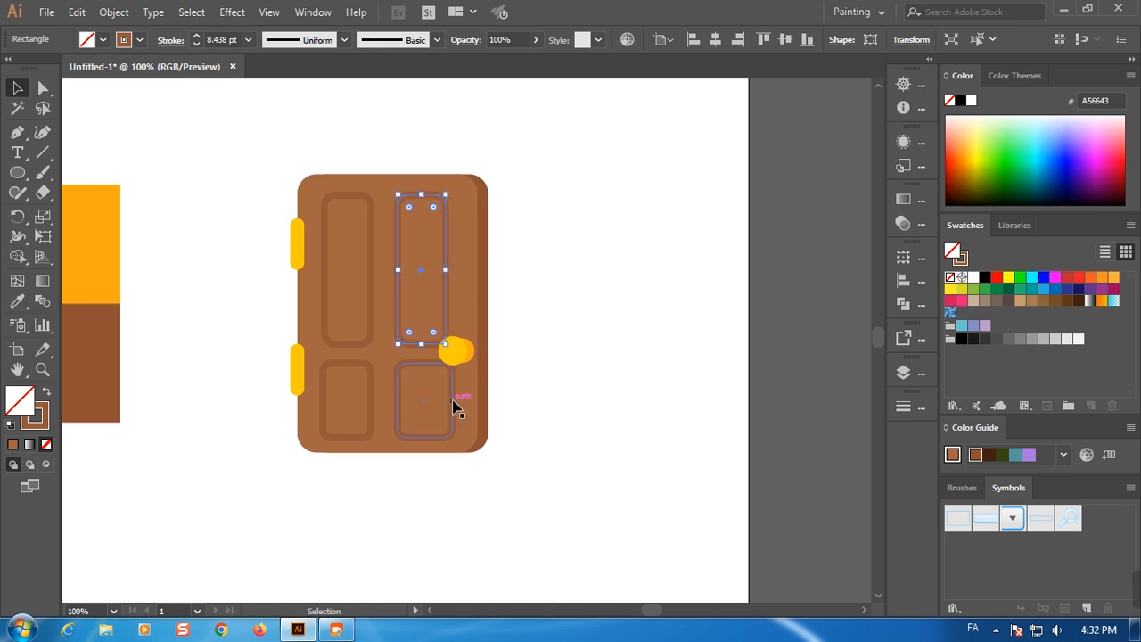
click(453, 401)
drag(452, 401, 452, 397)
- Select the whole door, scale it up to nearly twice its size and reposition it beside the palette
key(ctrl+0)
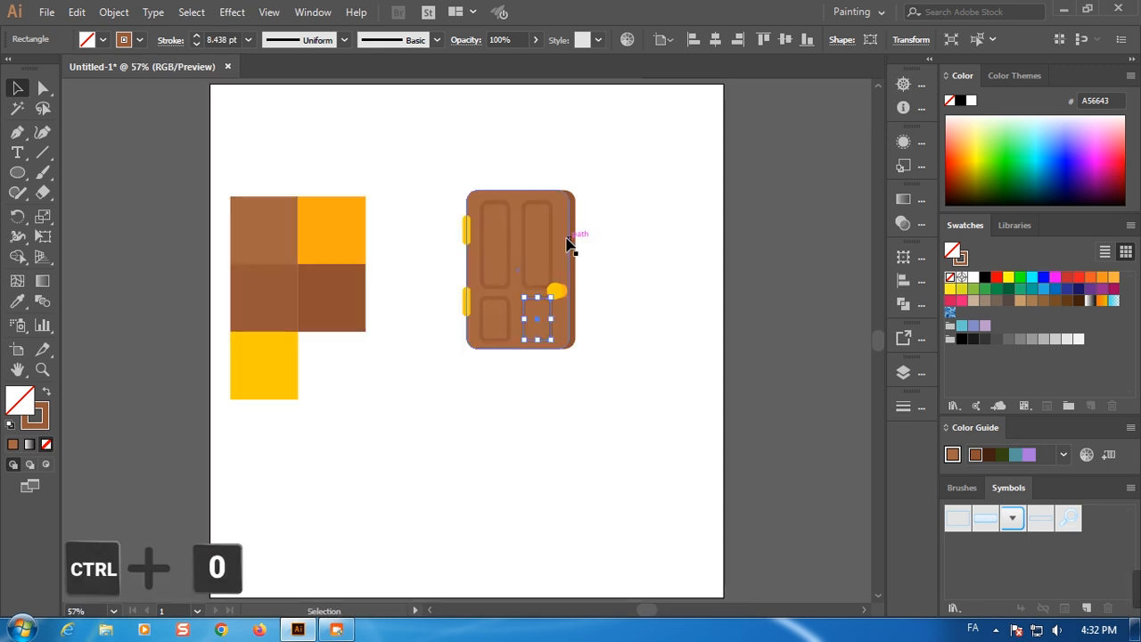
drag(625, 193, 458, 375)
drag(574, 346, 624, 437)
drag(514, 330, 502, 411)
click(661, 282)
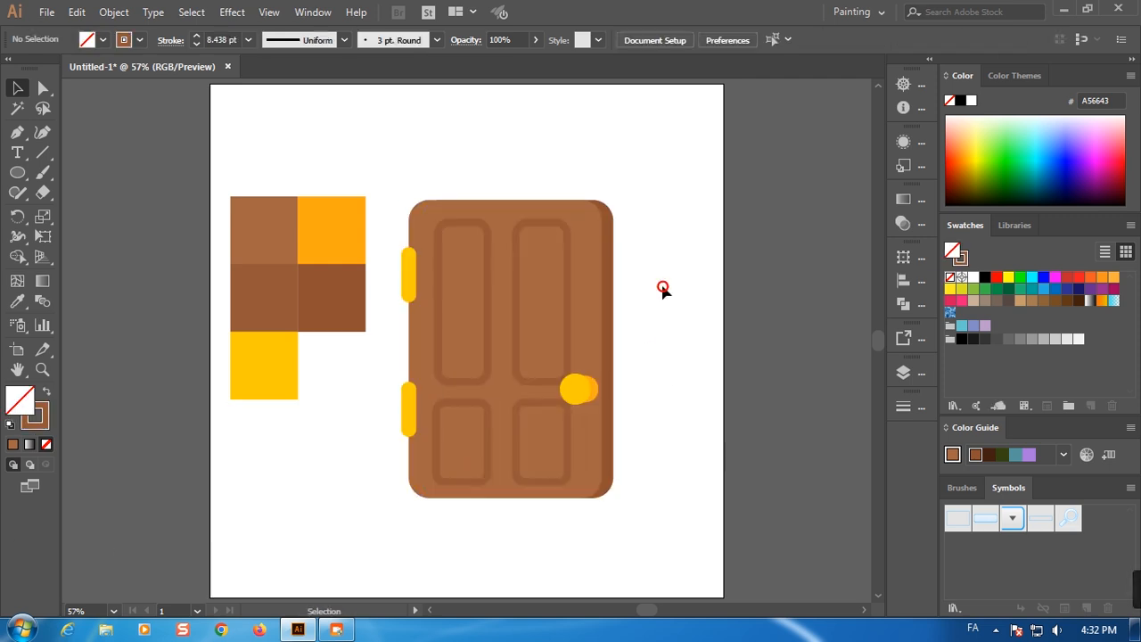
- Move the lower yellow hinge straight down by about 26 px along the door's edge
drag(410, 423, 432, 398)
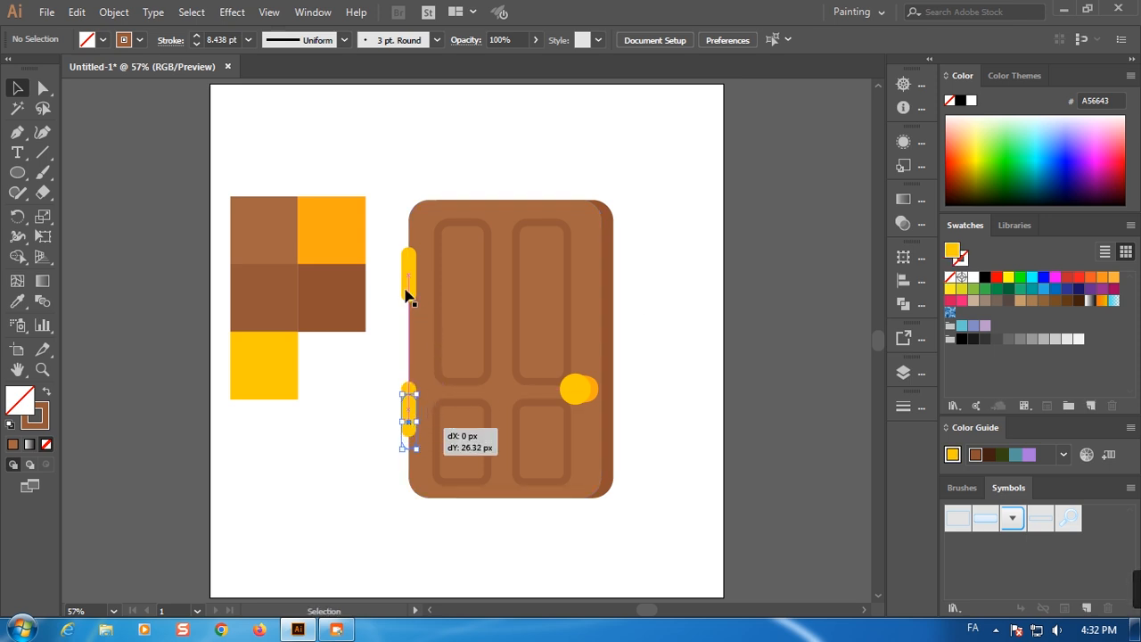
click(666, 262)
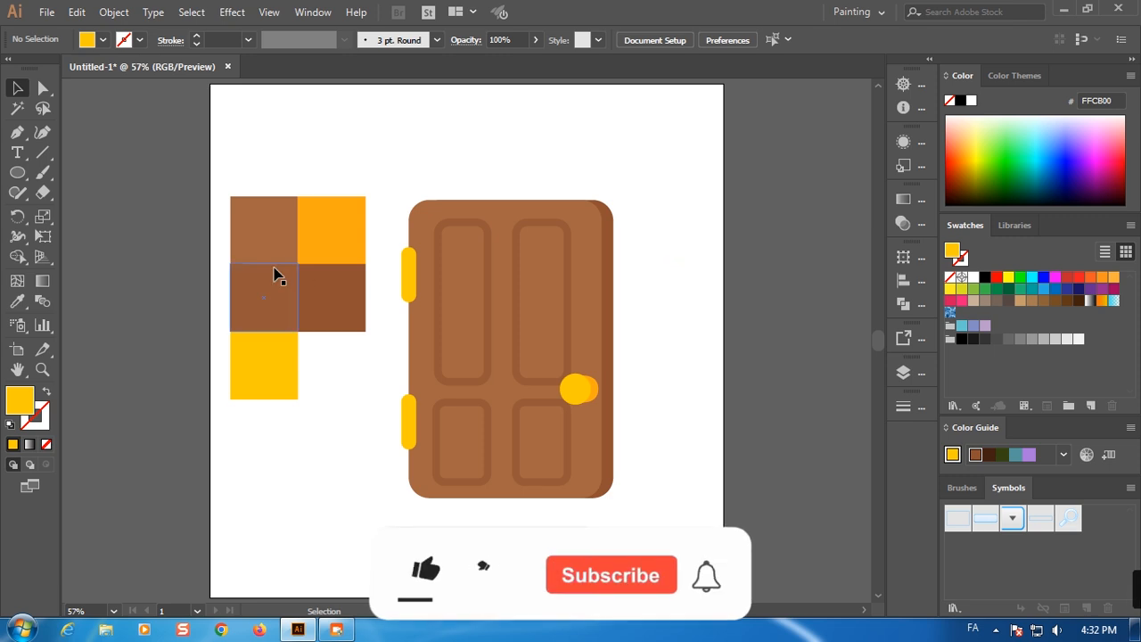
- Move the color palette off the artboard's left side, then enlarge the whole door slightly and center it on the artboard
drag(169, 210, 314, 376)
drag(311, 294, 142, 294)
drag(663, 190, 359, 542)
drag(535, 429, 486, 425)
drag(571, 496, 577, 507)
drag(460, 393, 482, 403)
click(691, 464)
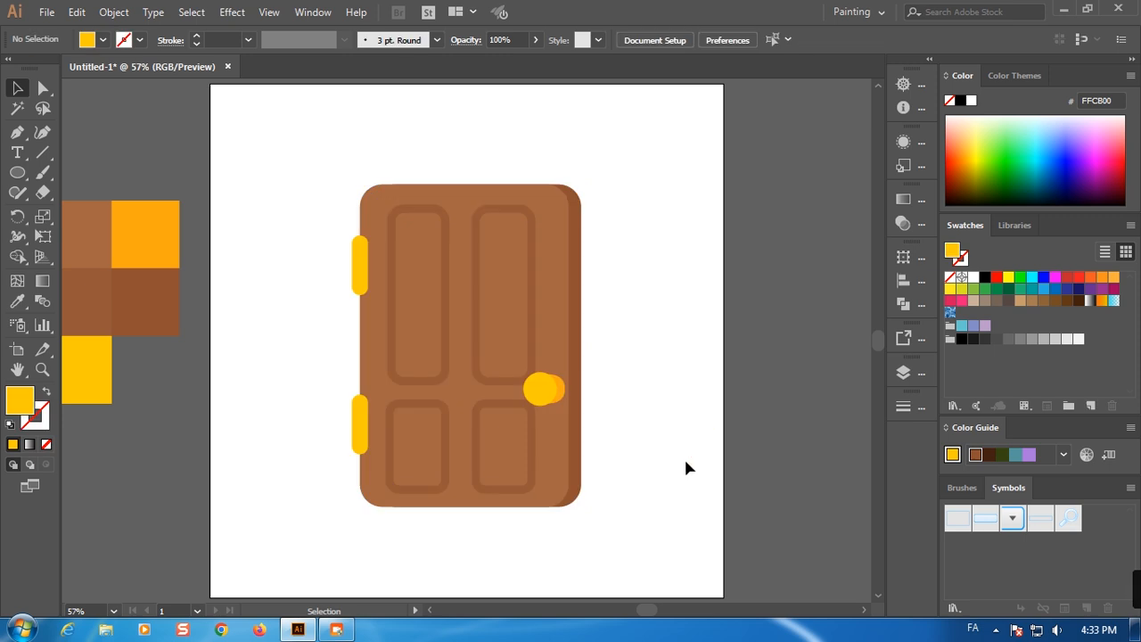